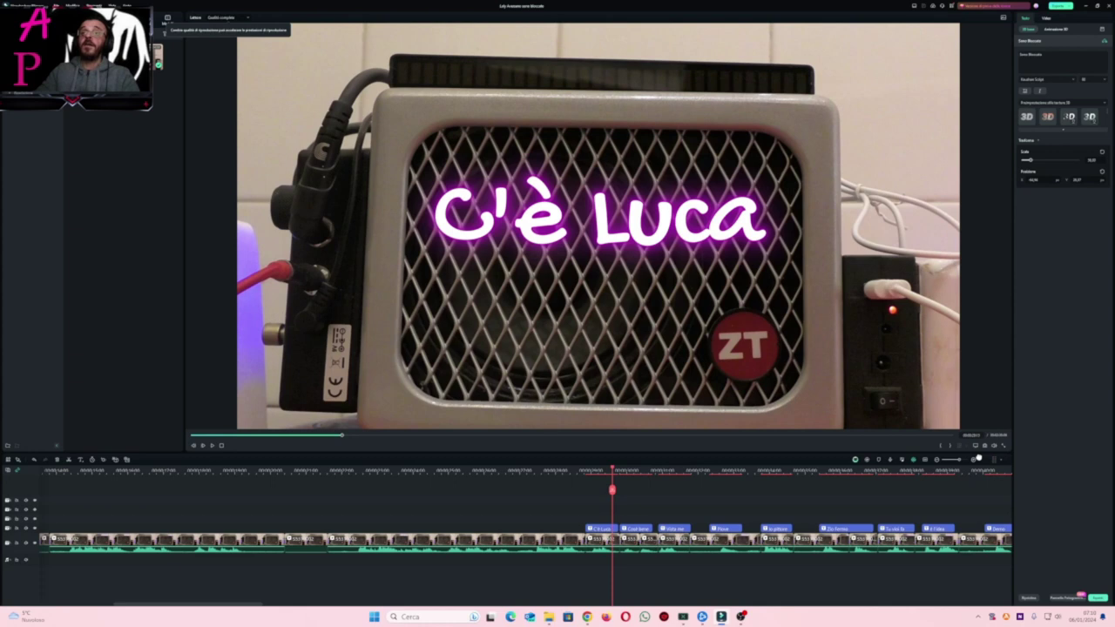
Step: Zoom in on the timeline and play the video from just before the first caption clip up to the "Vista me" caption
left_click(973, 459)
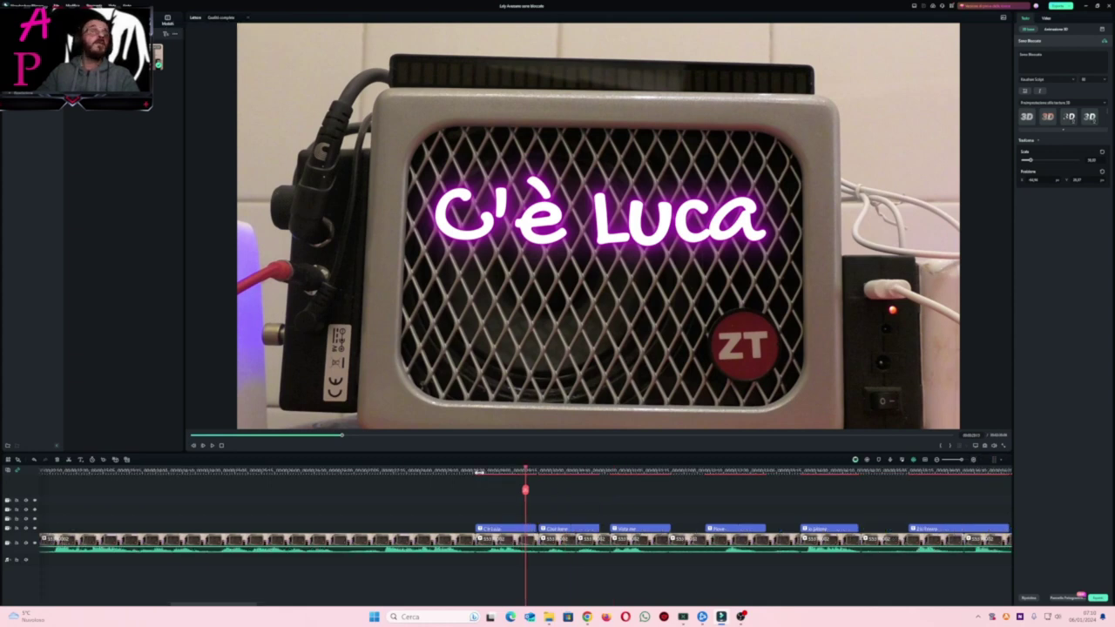
left_click(471, 469)
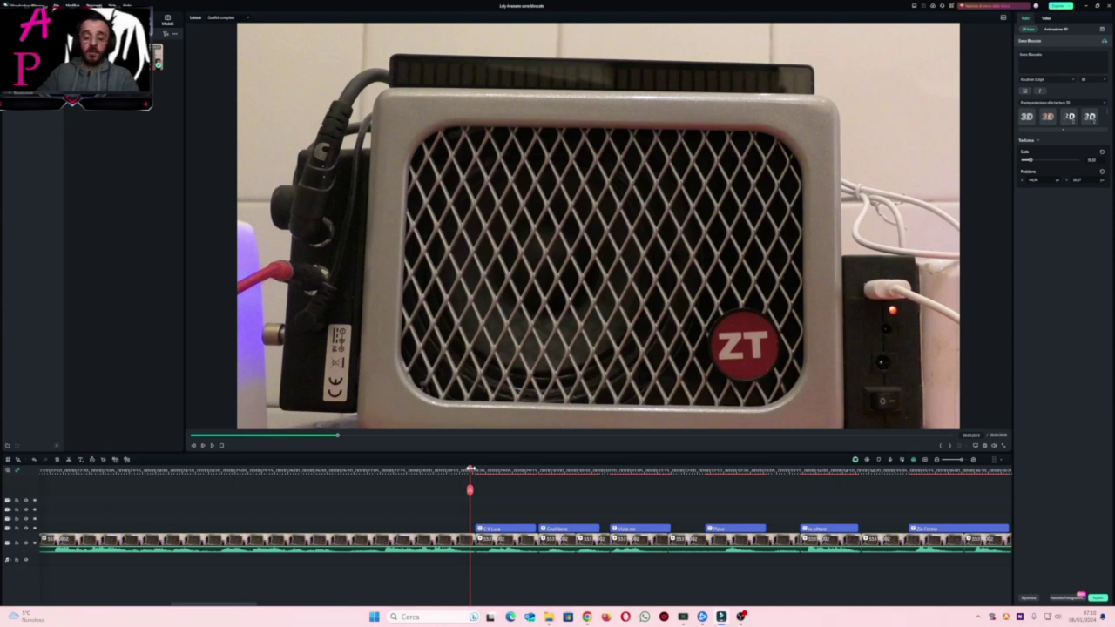
key("space")
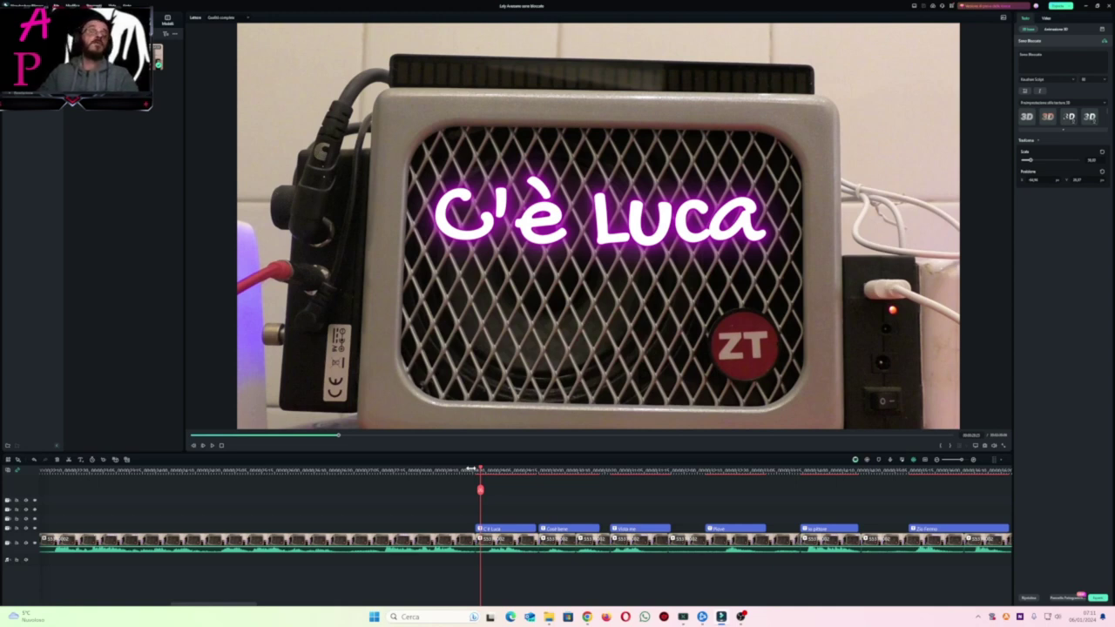
key("space")
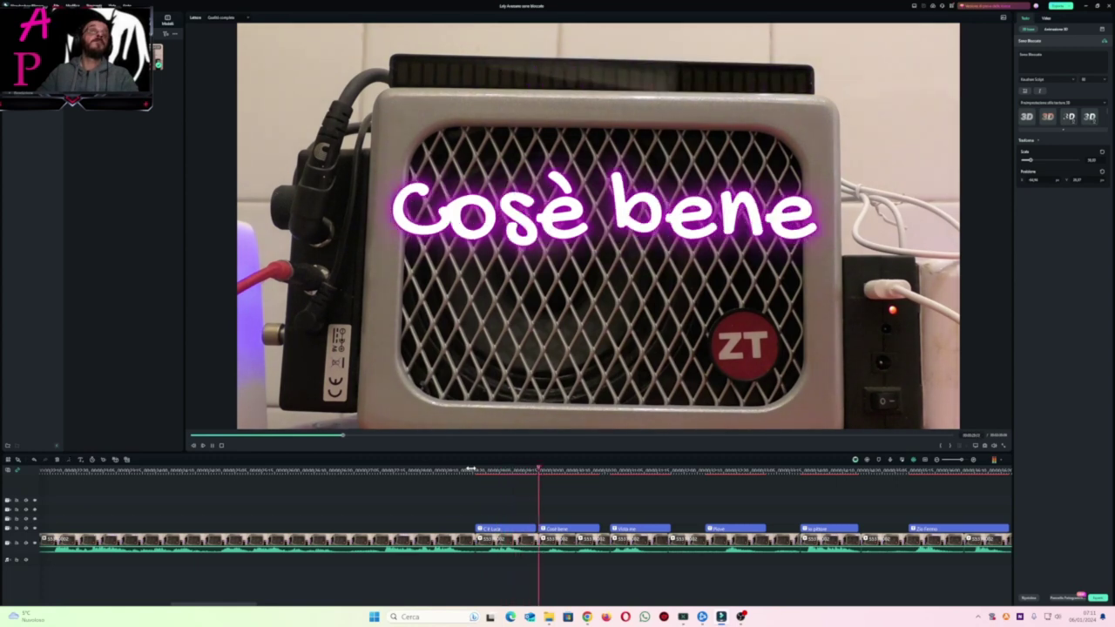
key("space")
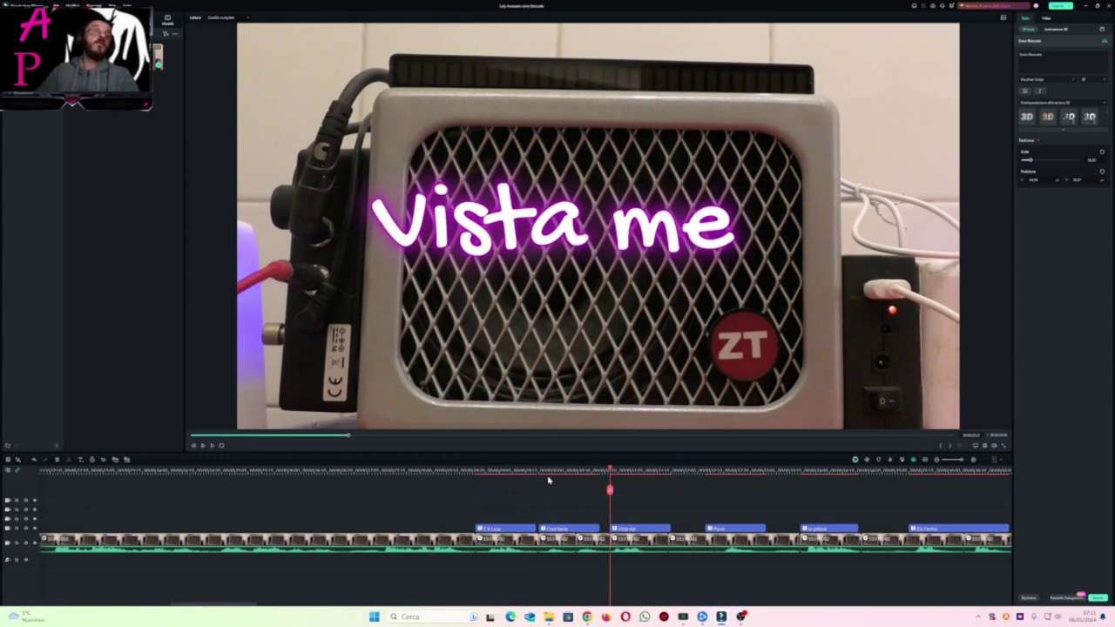
key("space")
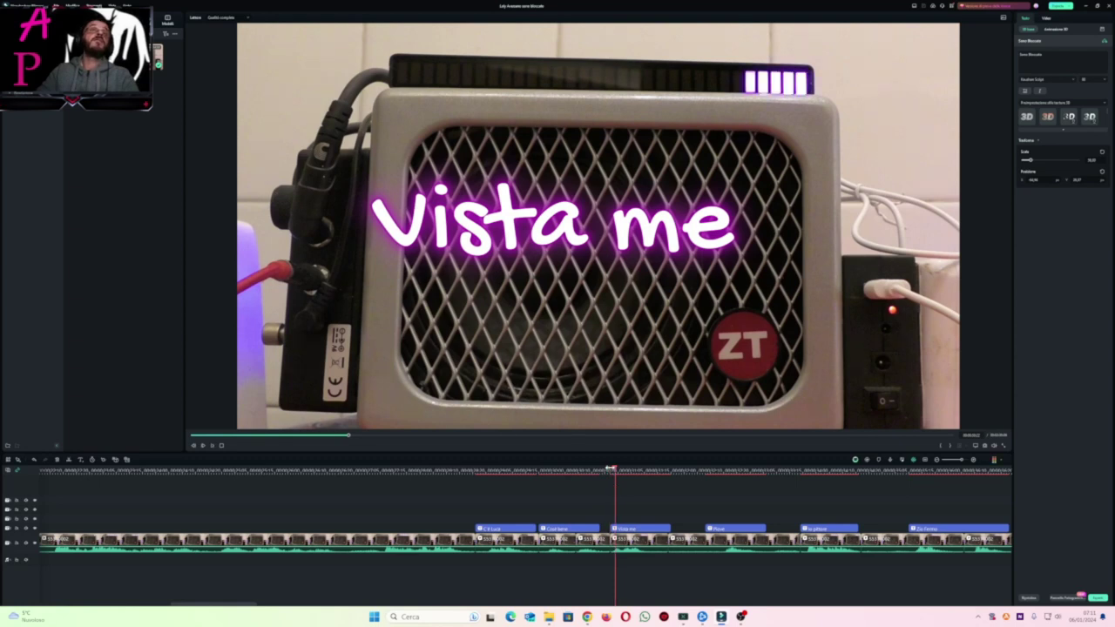
Step: Replay the section from the "Cosè bene" caption and play through the "Piove" caption to check them against the audio
left_click(535, 470)
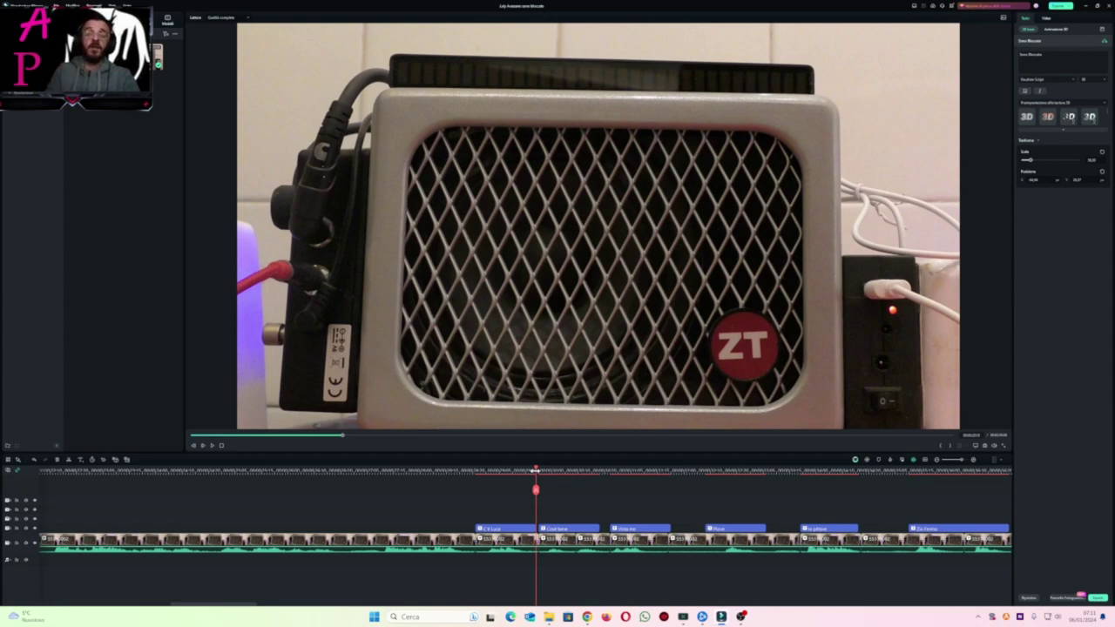
key("space")
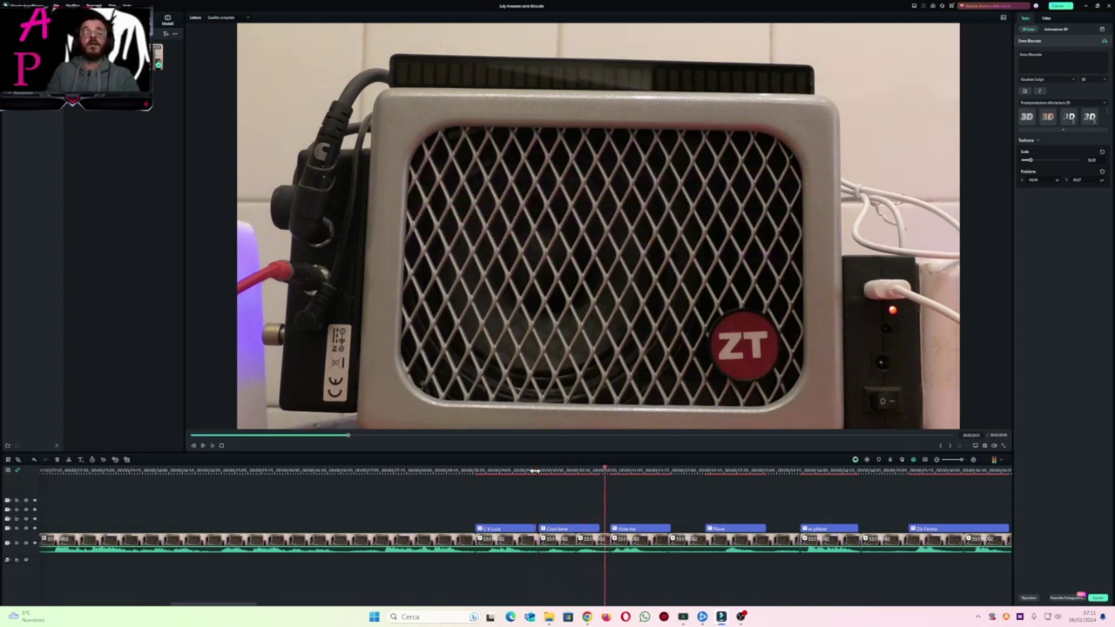
left_click(691, 471)
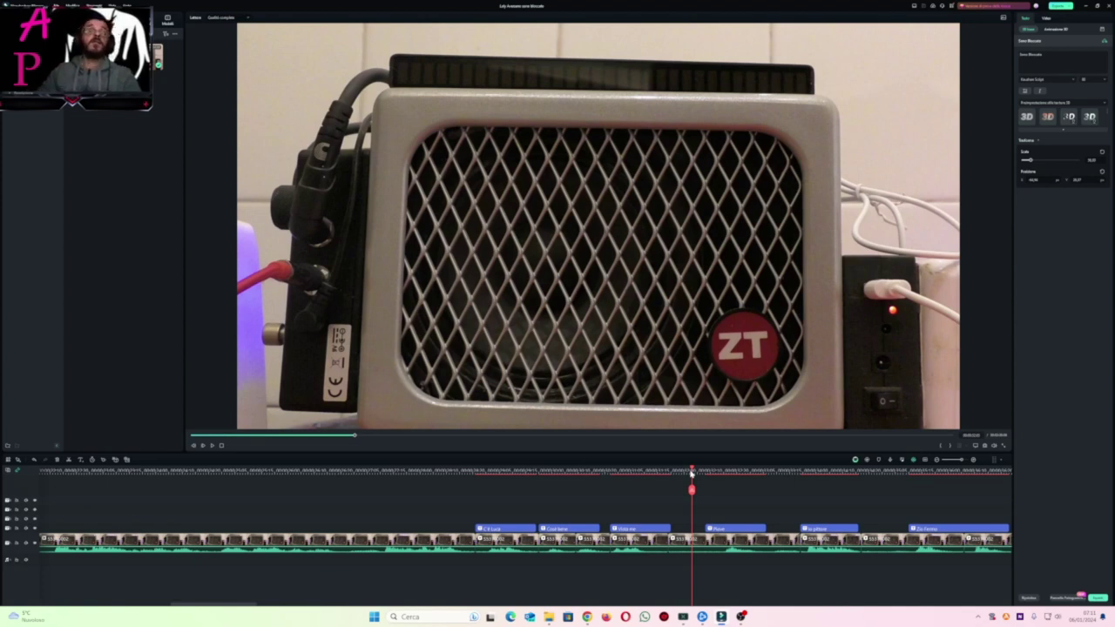
key("space")
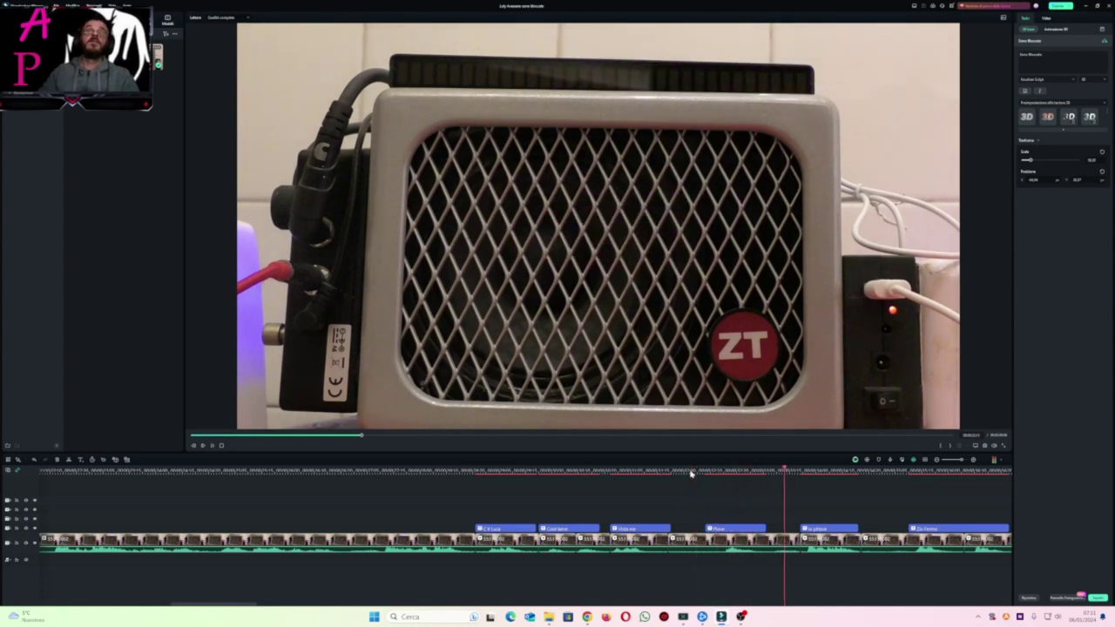
key("space")
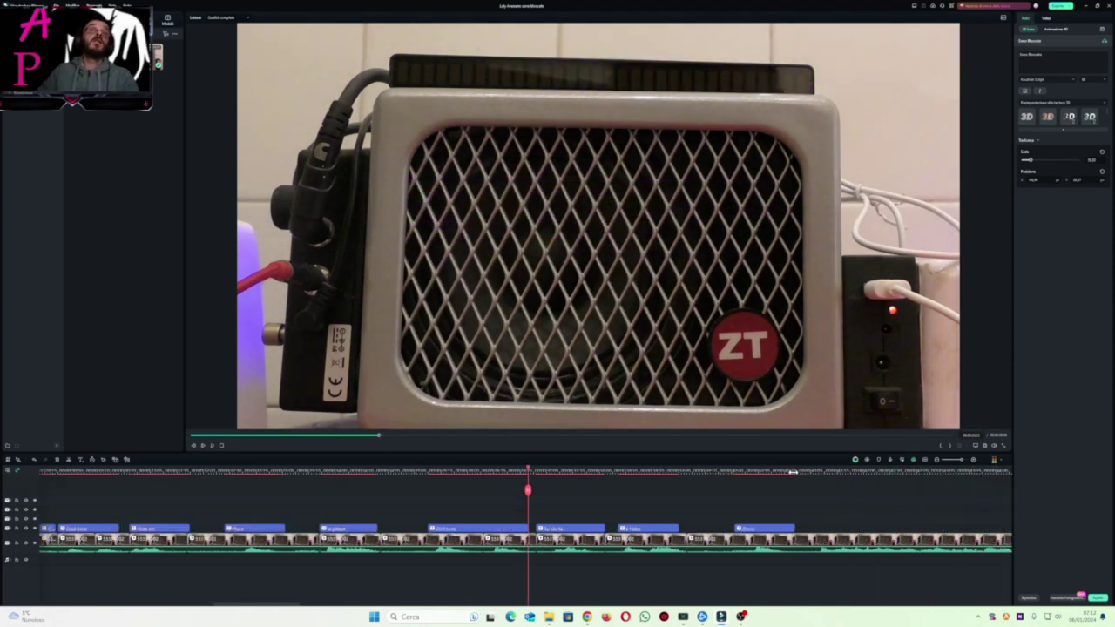
Step: Play the section from the long caption after "io pittore" through the "Tu vioi fa" caption
left_click(426, 471)
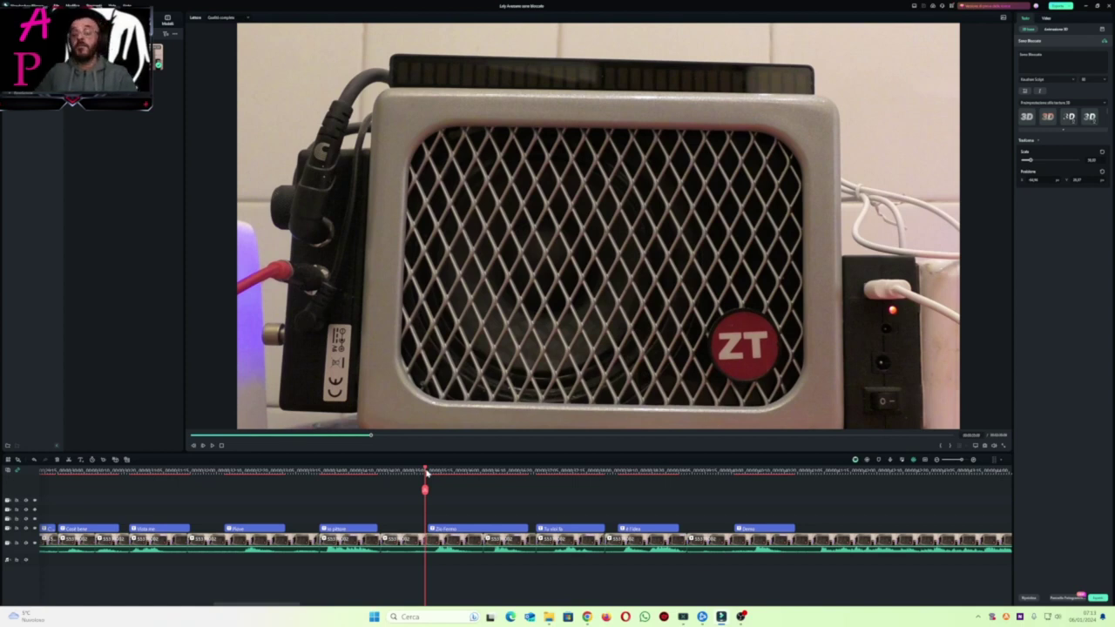
key("space")
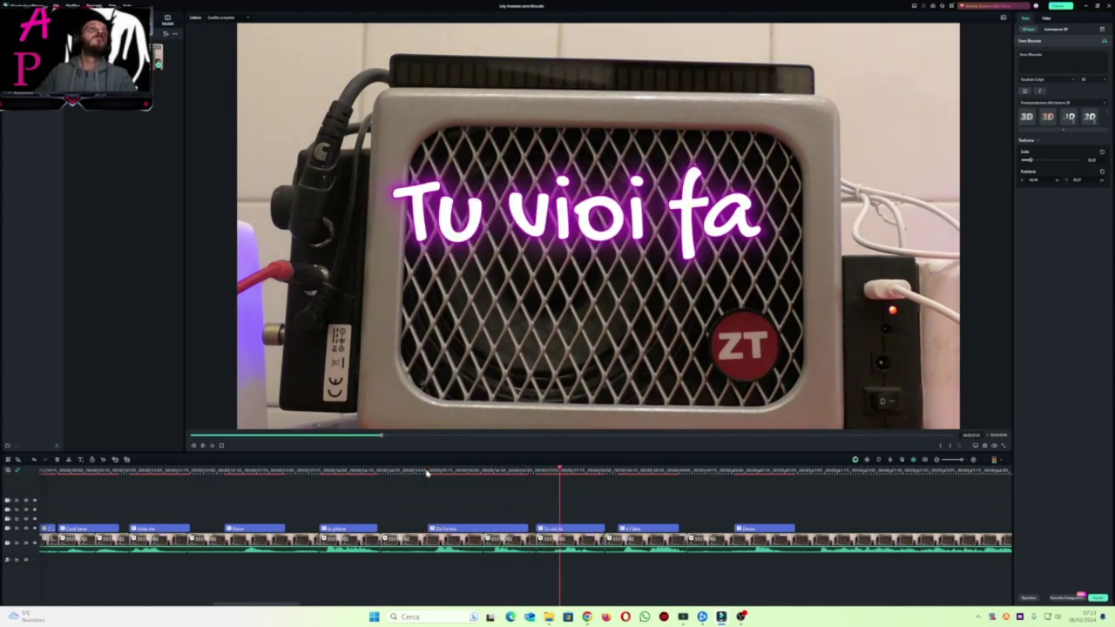
left_click(530, 471)
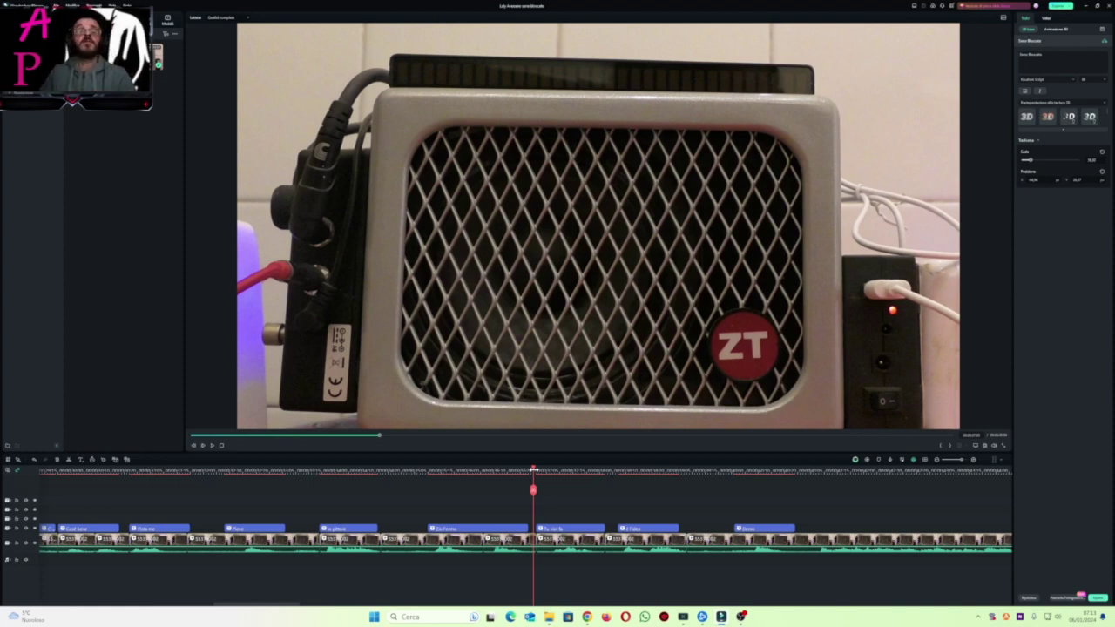
left_click(544, 470)
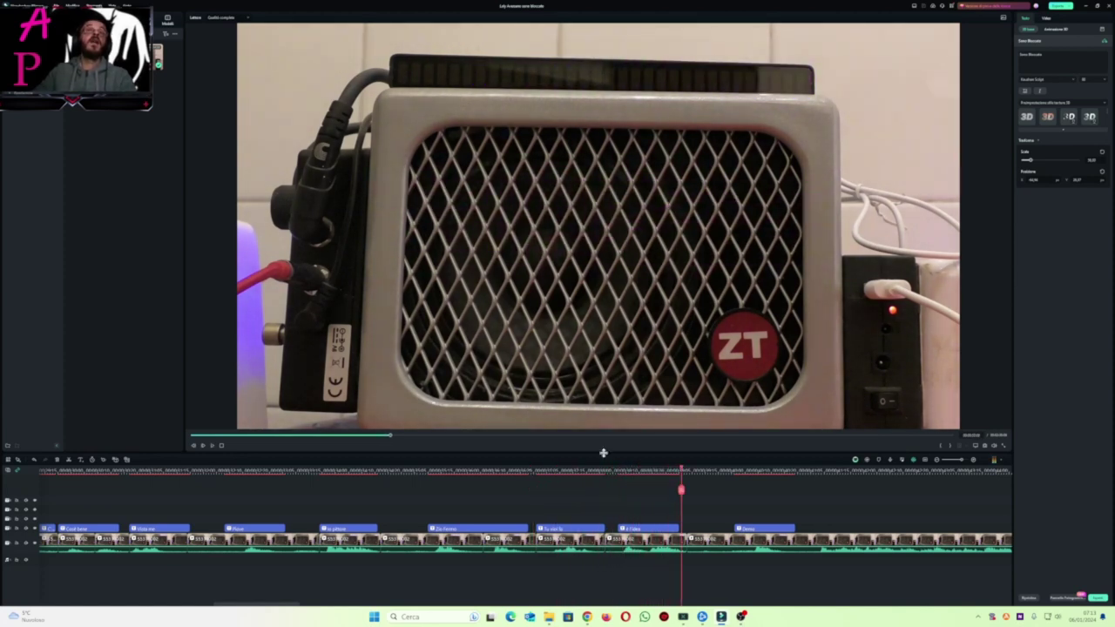
Step: Move the "è l'idea" title left in the frame so it sits centred over the speaker grille
left_click(659, 470)
left_click(638, 528)
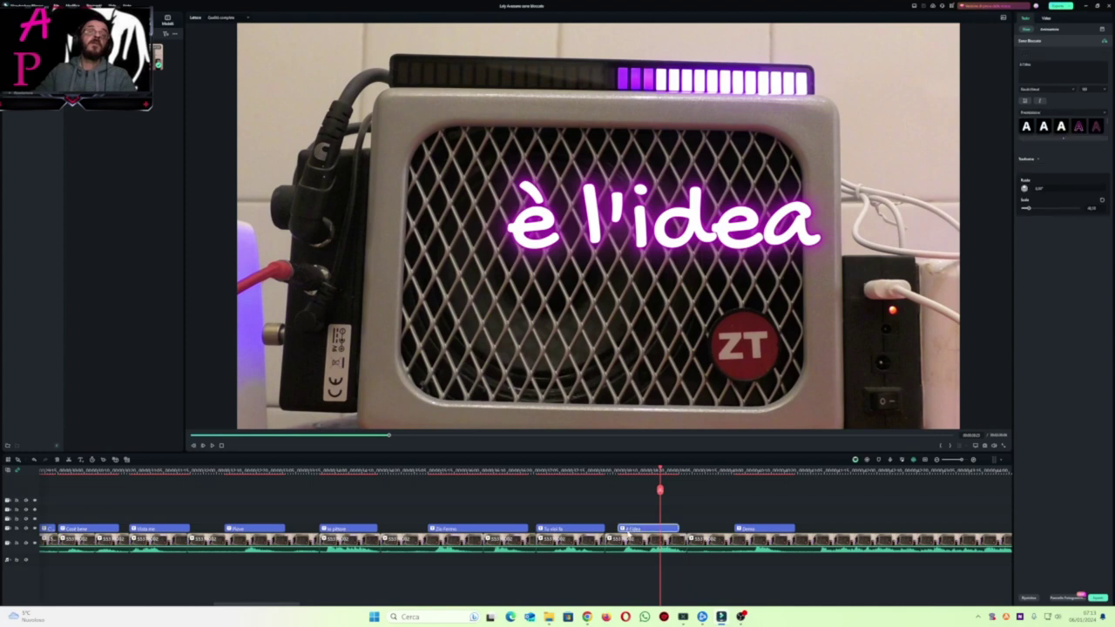
left_click_drag(662, 225, 594, 217)
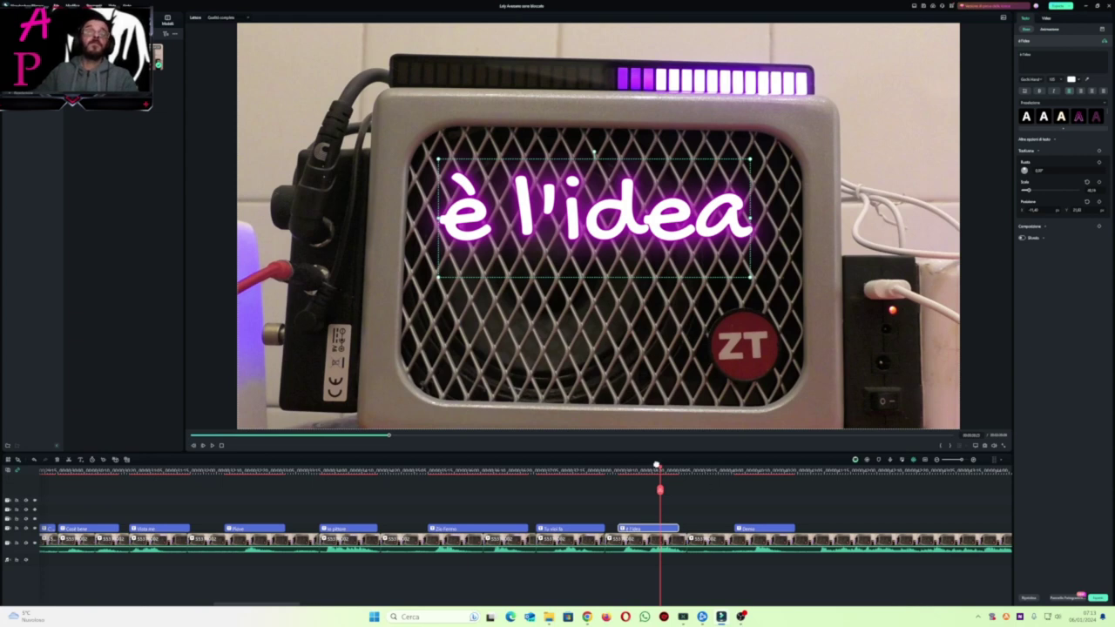
Step: Play on from the "è l'idea" title to check the "Demo" caption
key("space")
left_click_drag(726, 463, 773, 466)
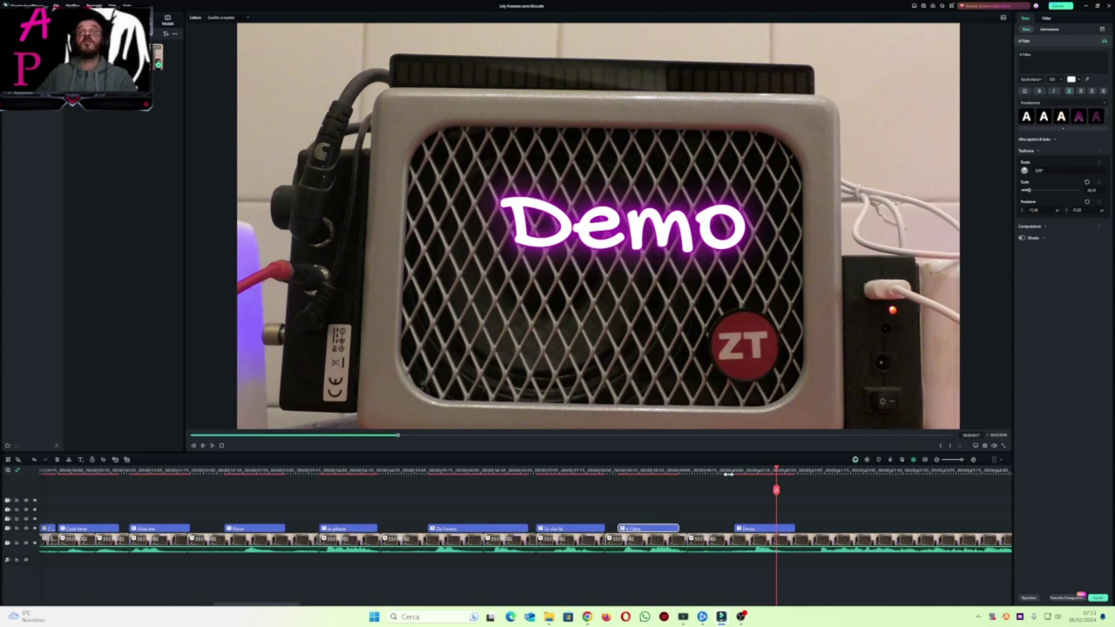
key("space")
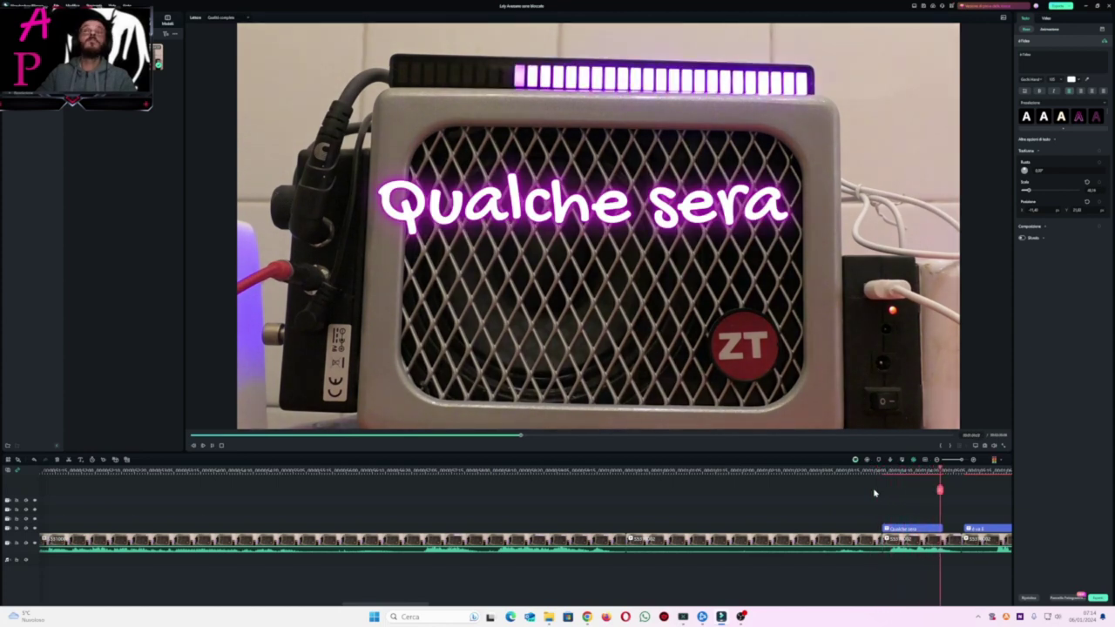
Step: Play the section from just before the "Qualche sera" caption through the short caption that follows it
left_click(874, 471)
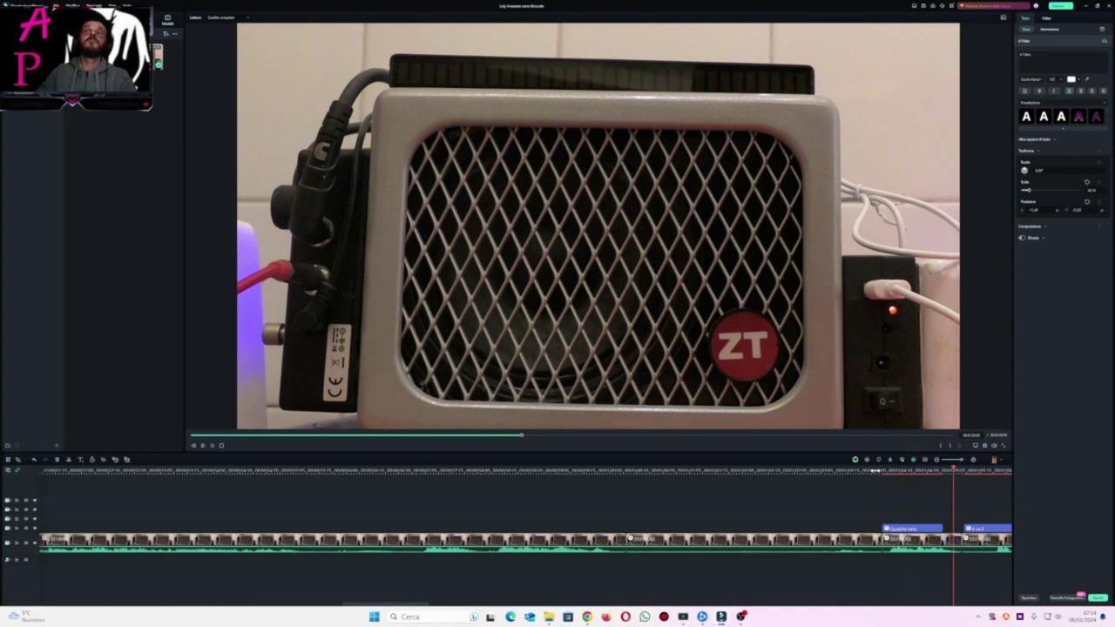
key("space")
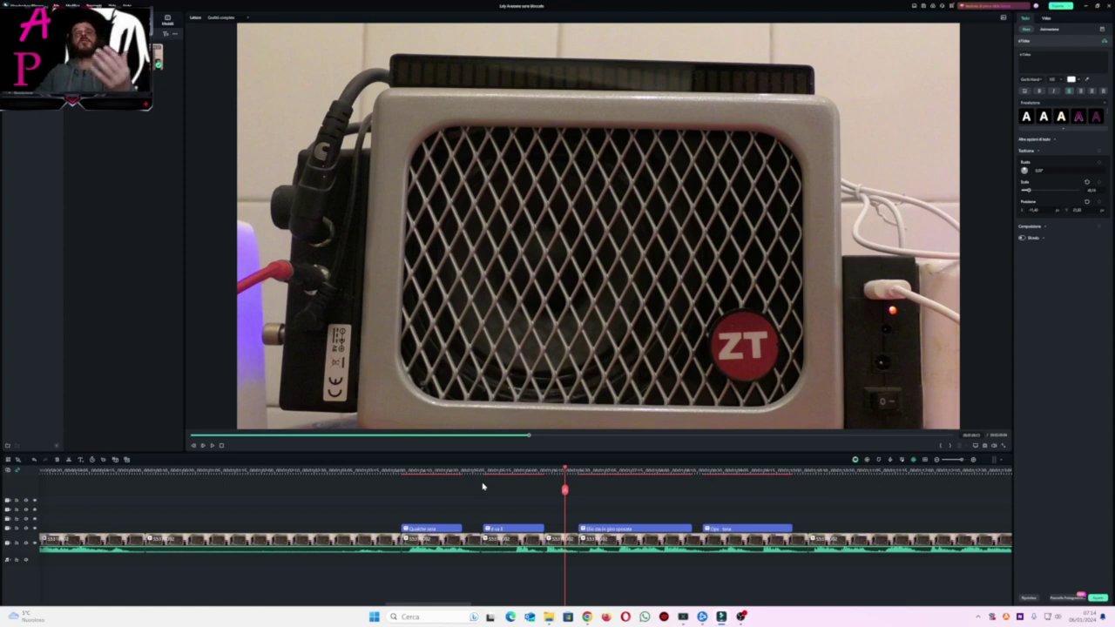
key("space")
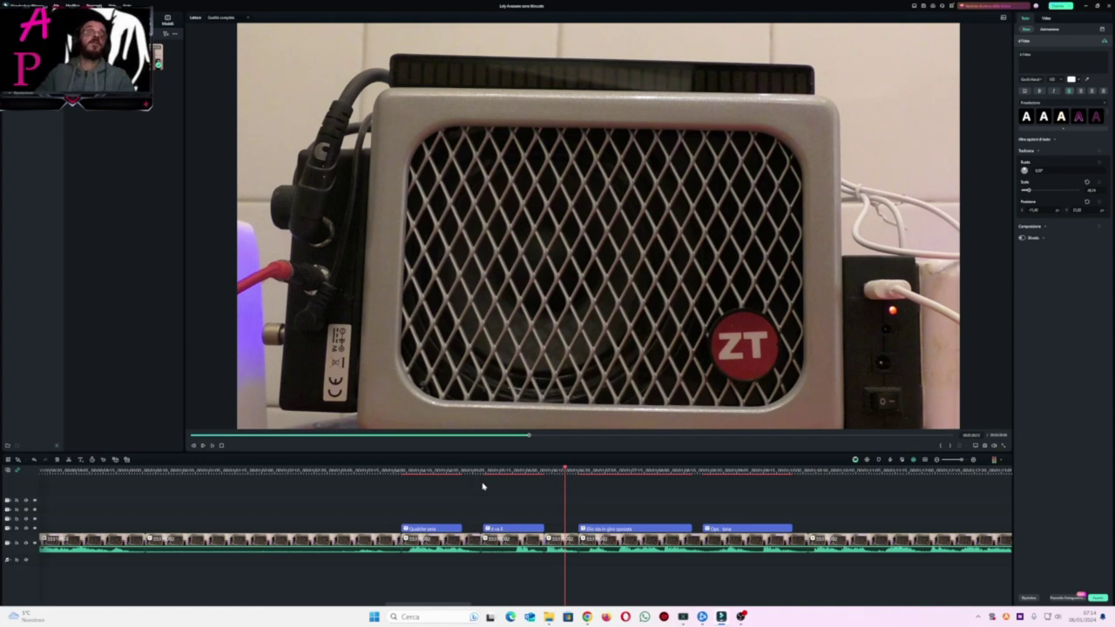
key("space")
Step: Play the section with the long caption ending in "sta in giro sposata"
left_click(567, 468)
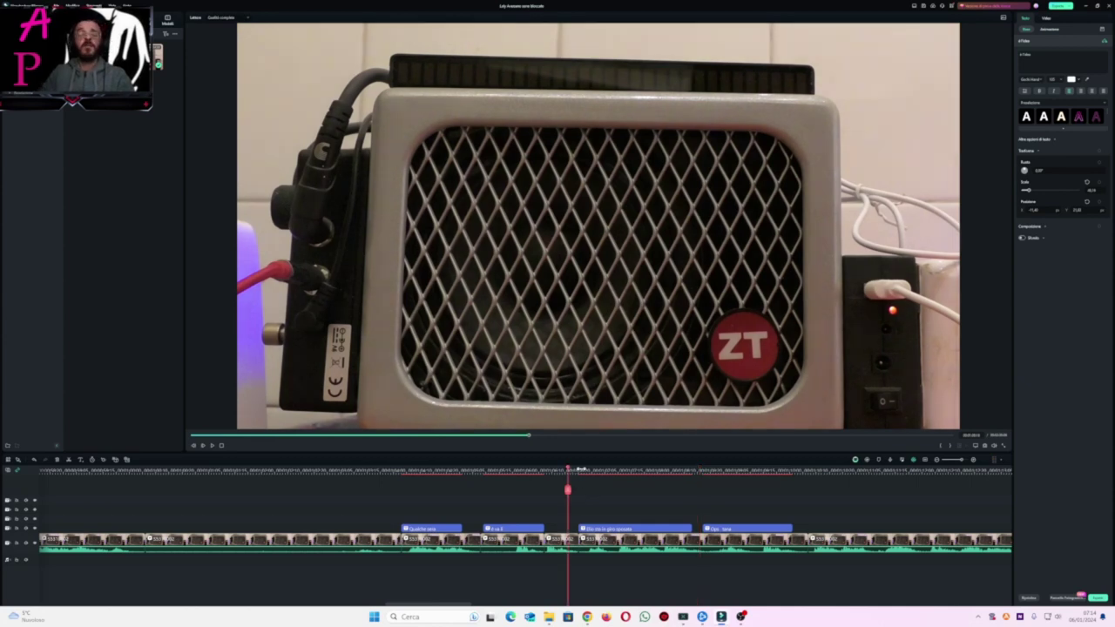
key("space")
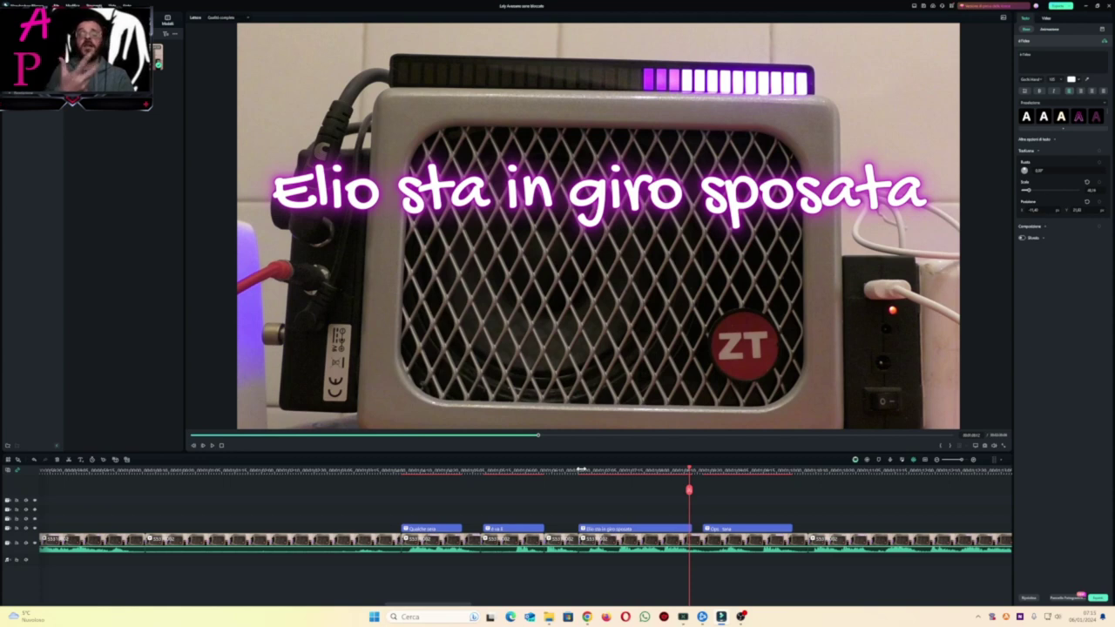
key("space")
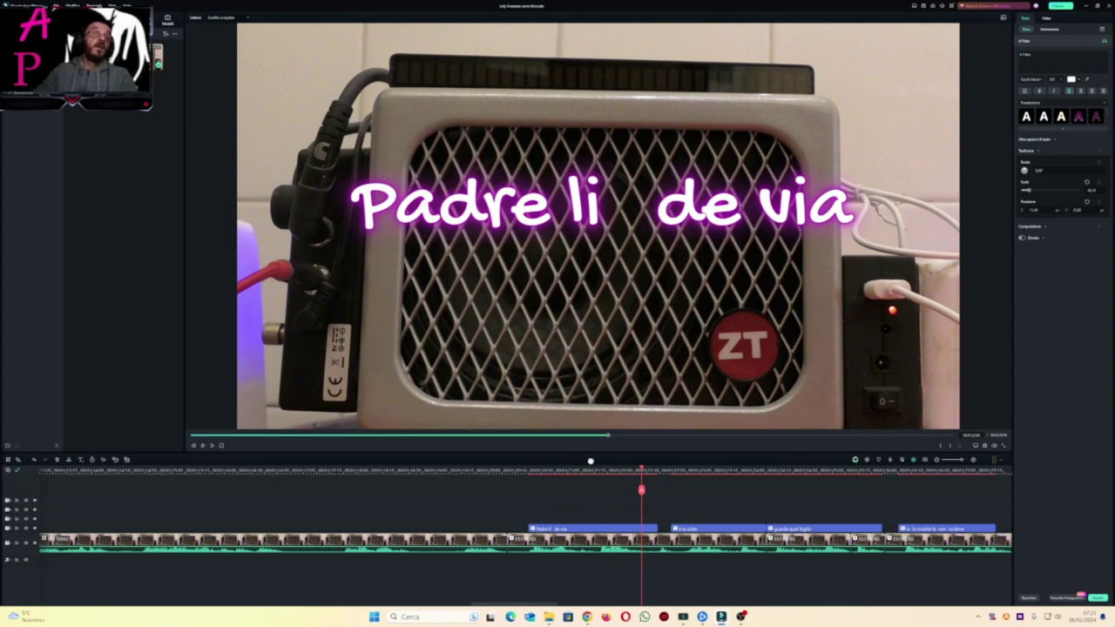
Step: Play the captions from "Padre li de via" through "io omerta la non va bene", pausing between them
left_click(527, 473)
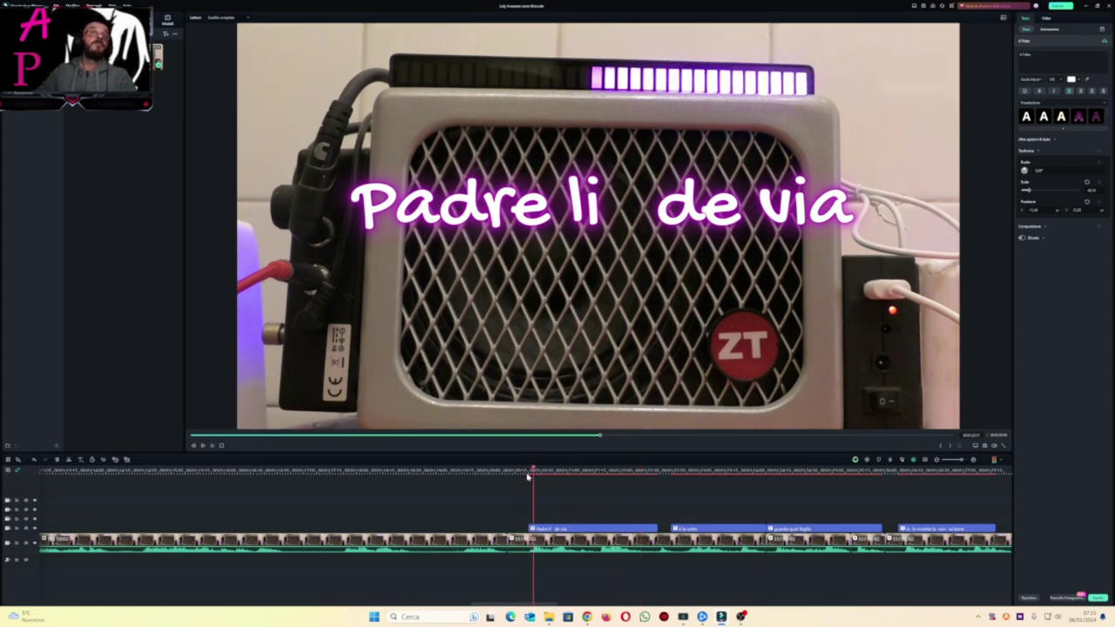
key("space")
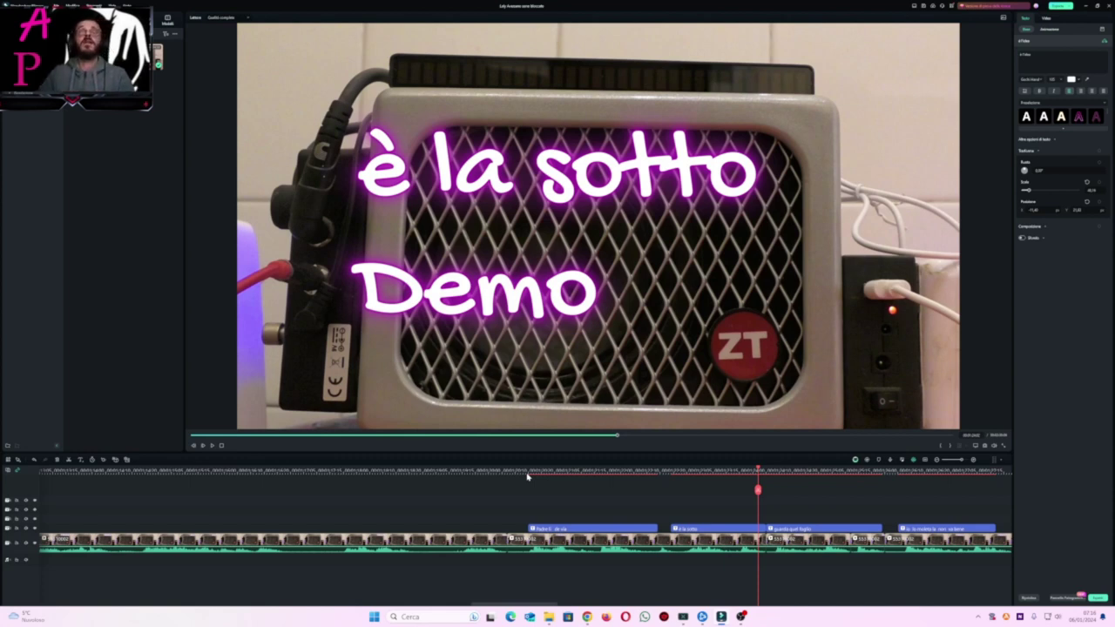
key("space")
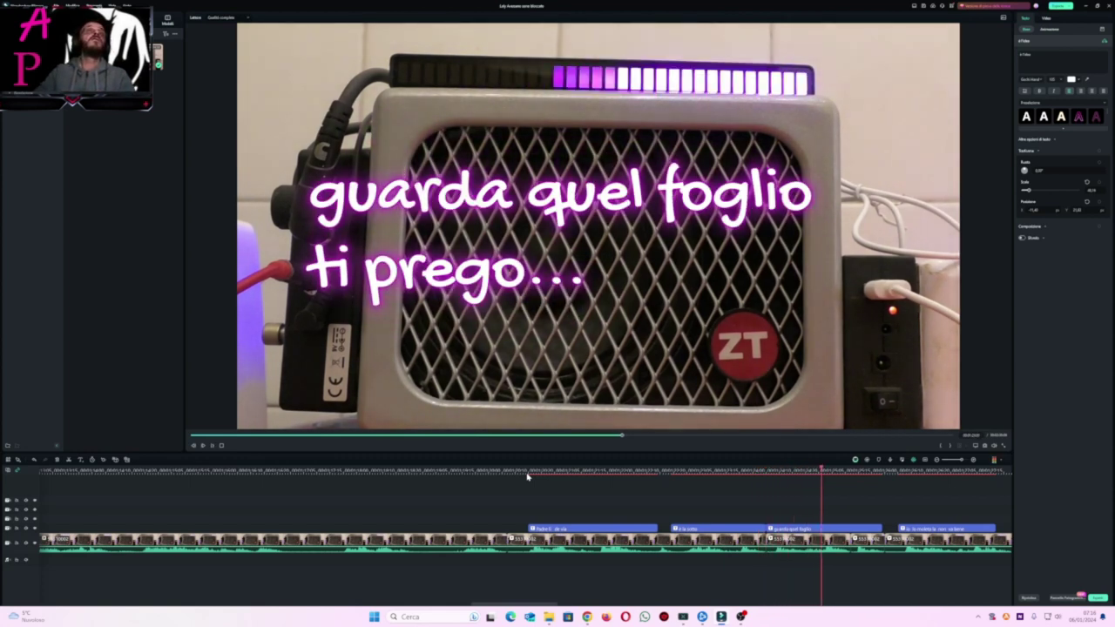
key("space")
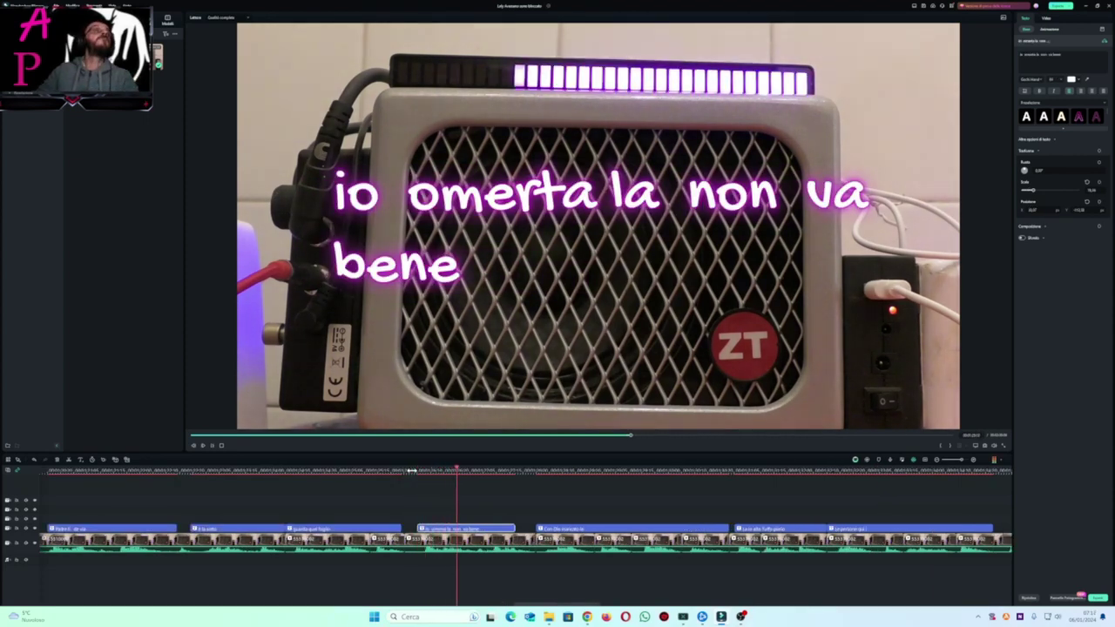
left_click(411, 470)
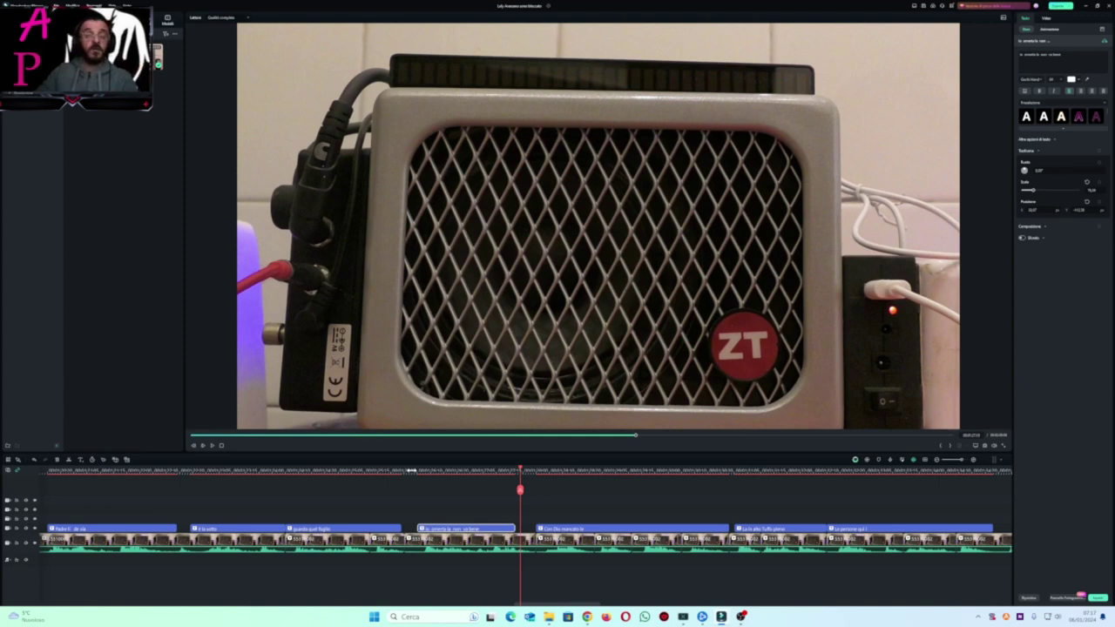
key("space")
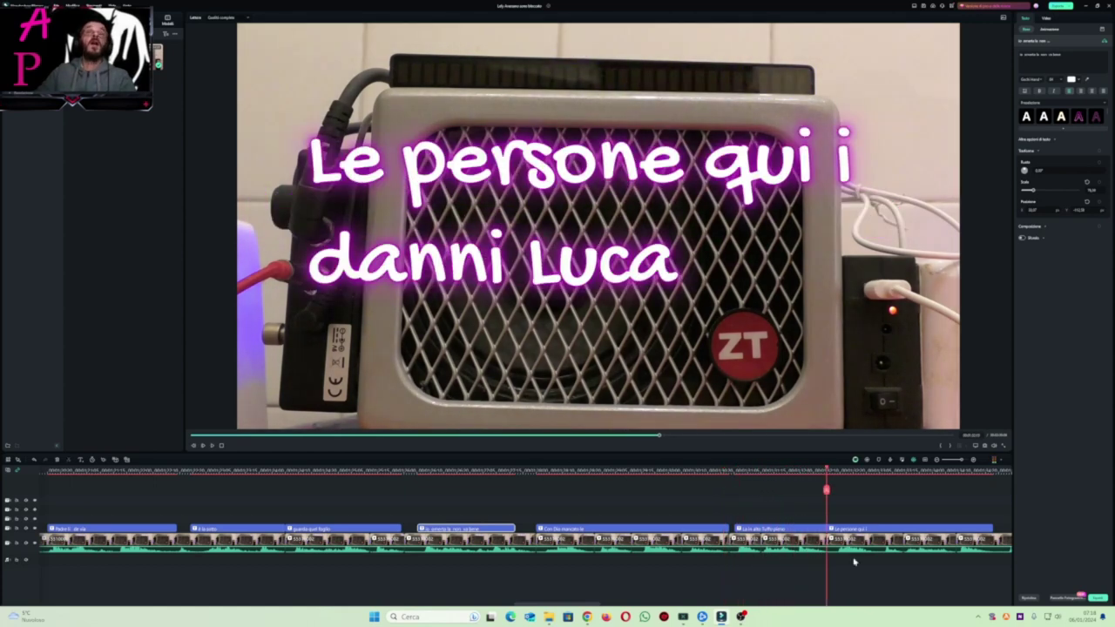
Step: Play the "La in alto Tuffo pieno" caption and replay the "Le persone qui" caption that follows
left_click(728, 471)
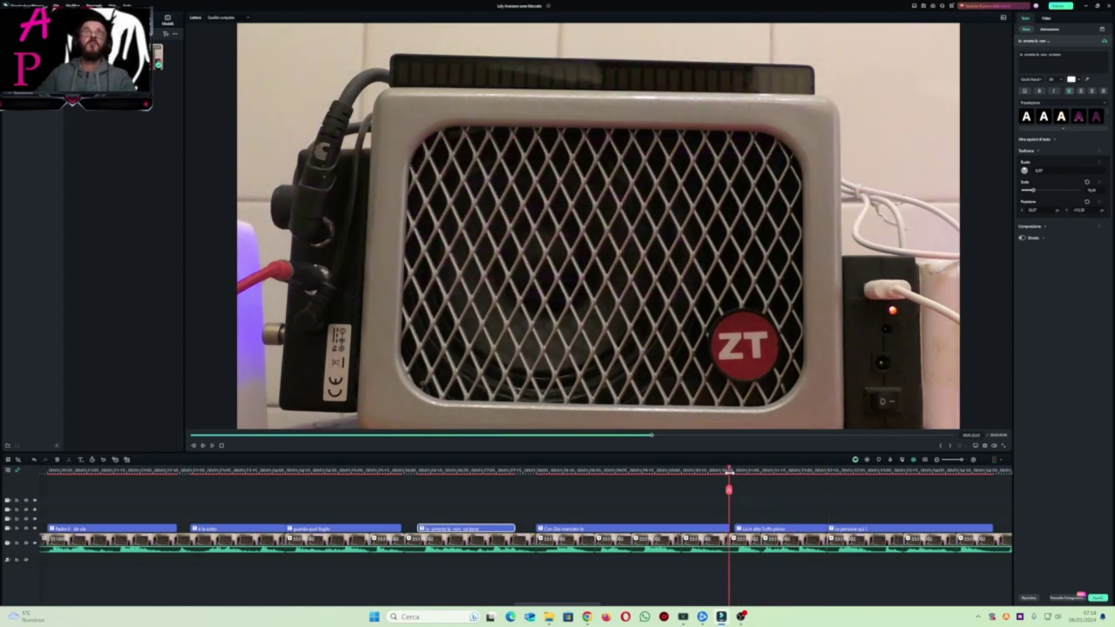
key("space")
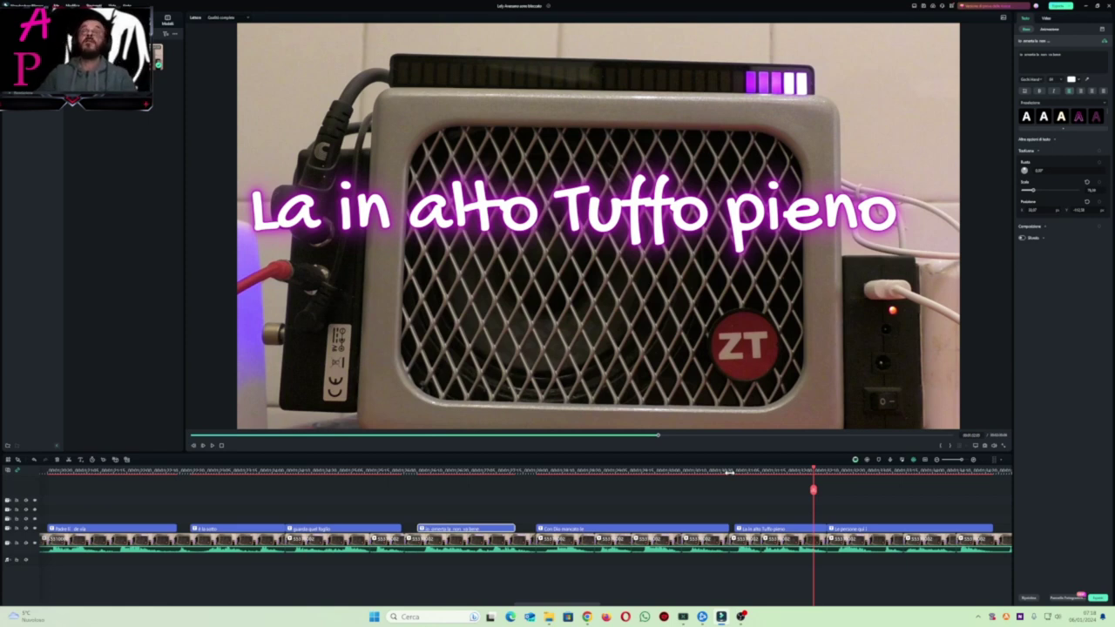
key("space")
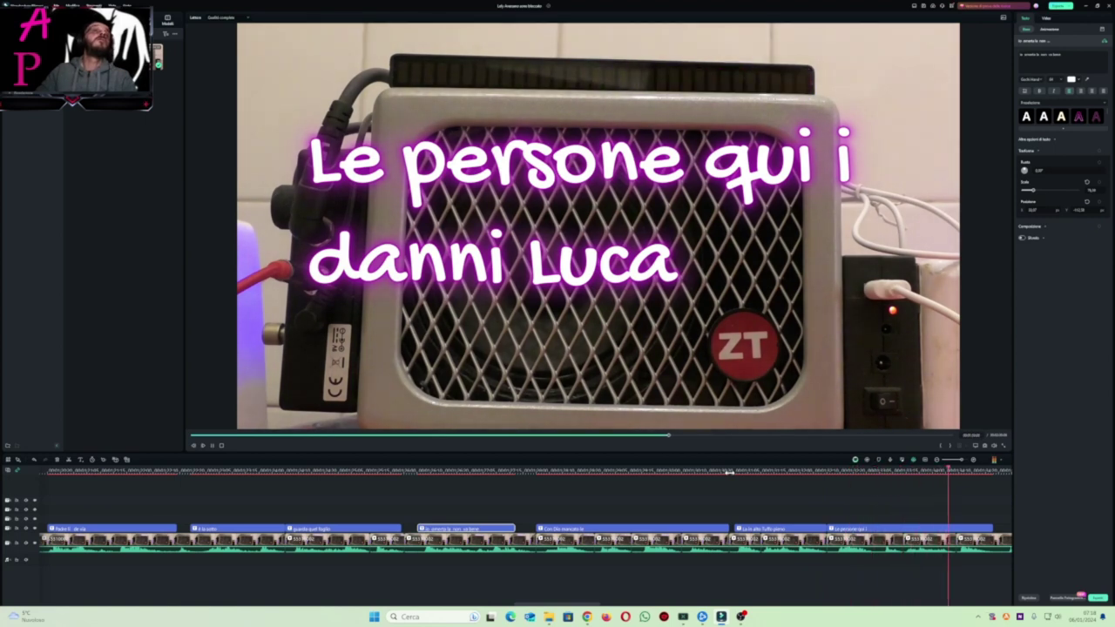
left_click(826, 474)
key("space")
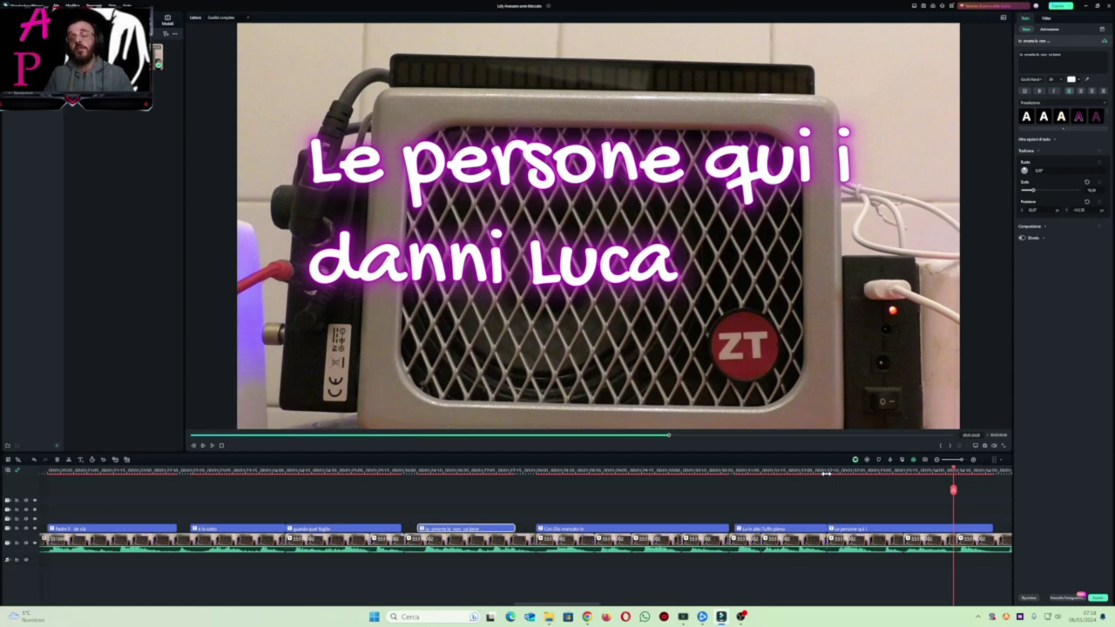
Step: Play on past the "Le persone qui" caption and replay from just before "Sono qua Felici" through the "Adam" caption and onward
key("space")
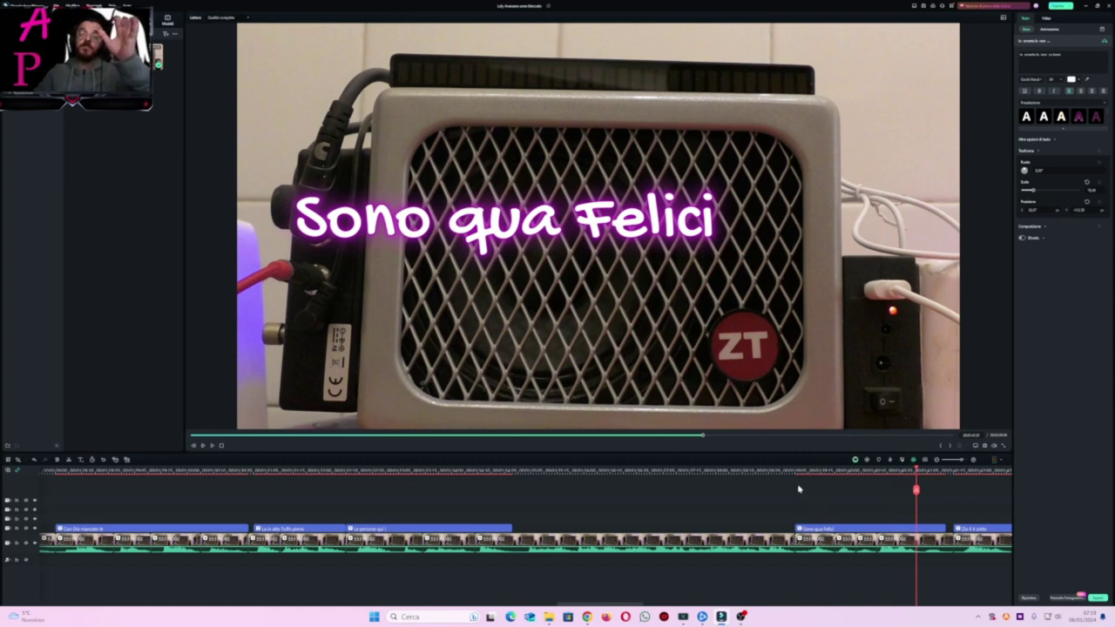
left_click(789, 471)
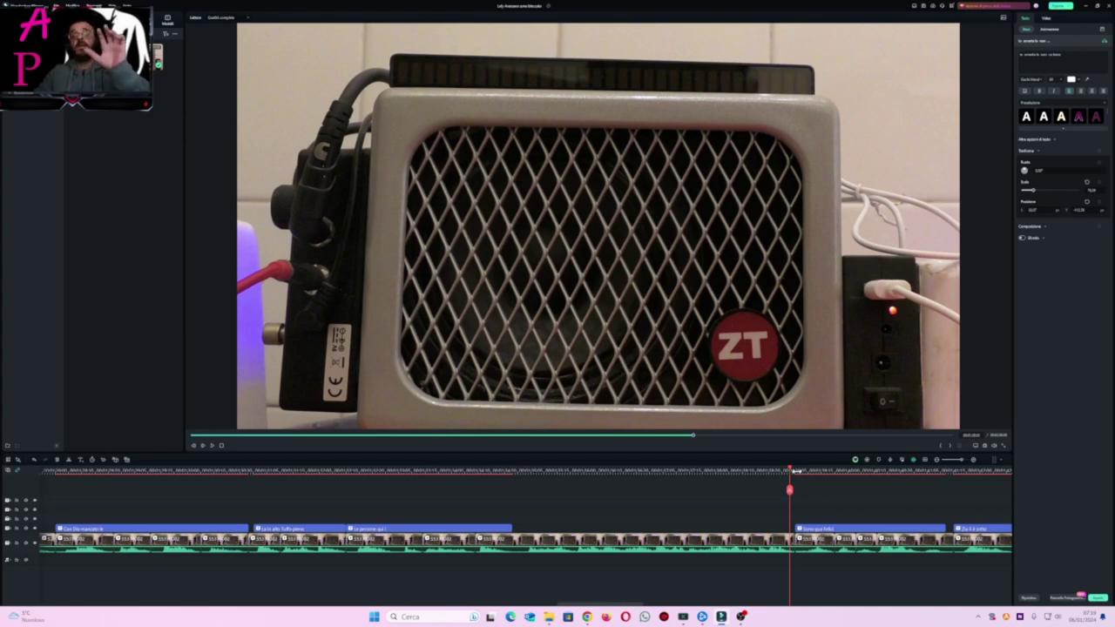
key("space")
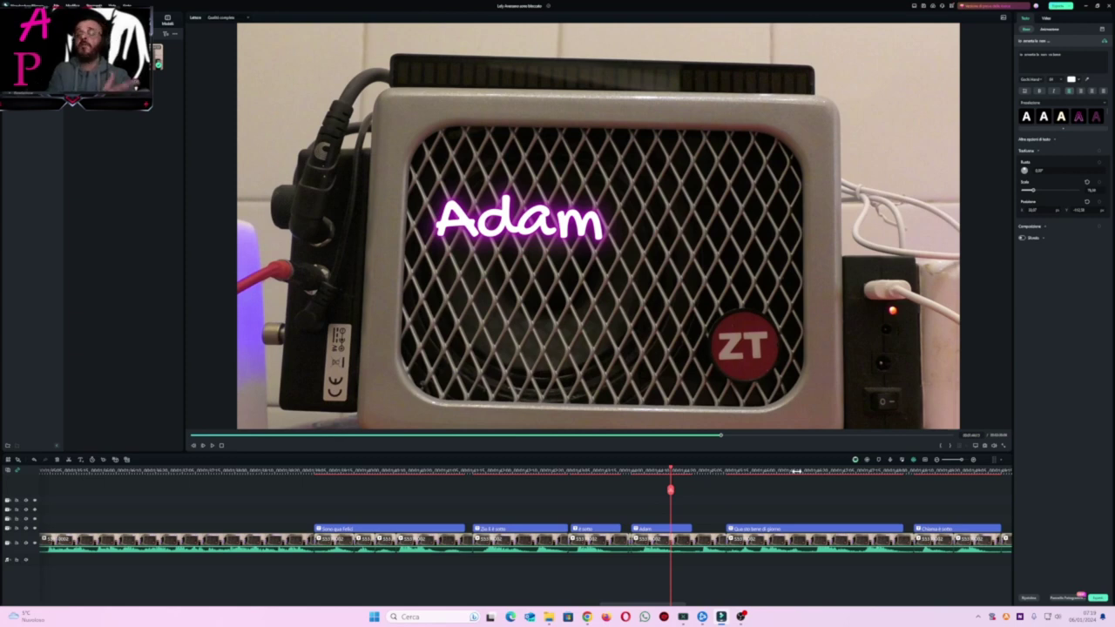
key("space")
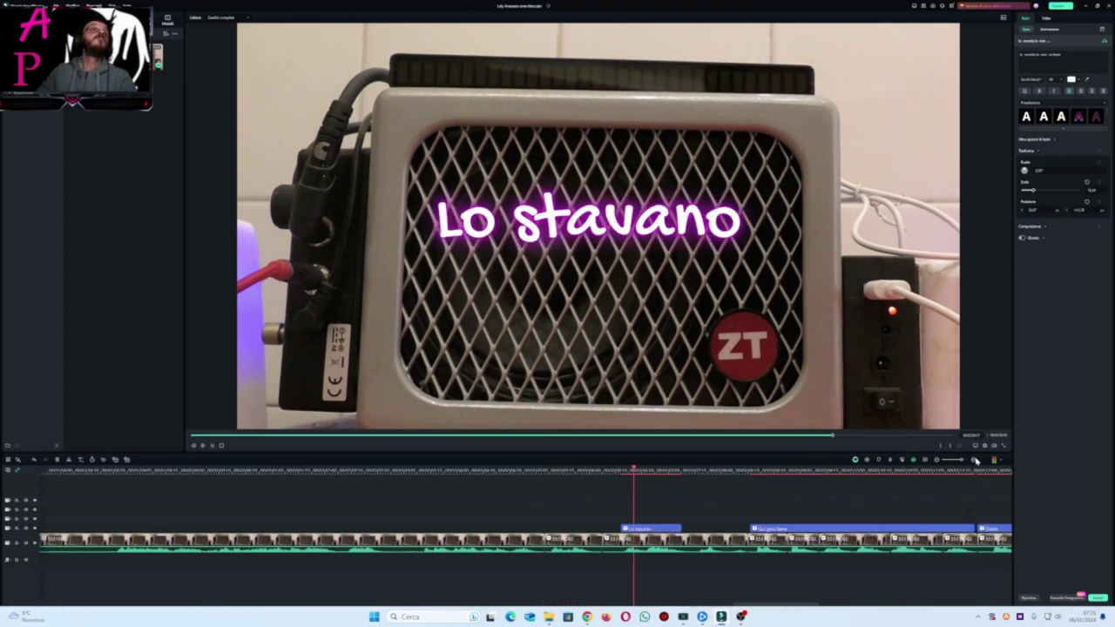
Step: Reword the first line of the caption after "Lo stavano" to "gesu qui bene" and play the section from just before it
left_click(612, 469)
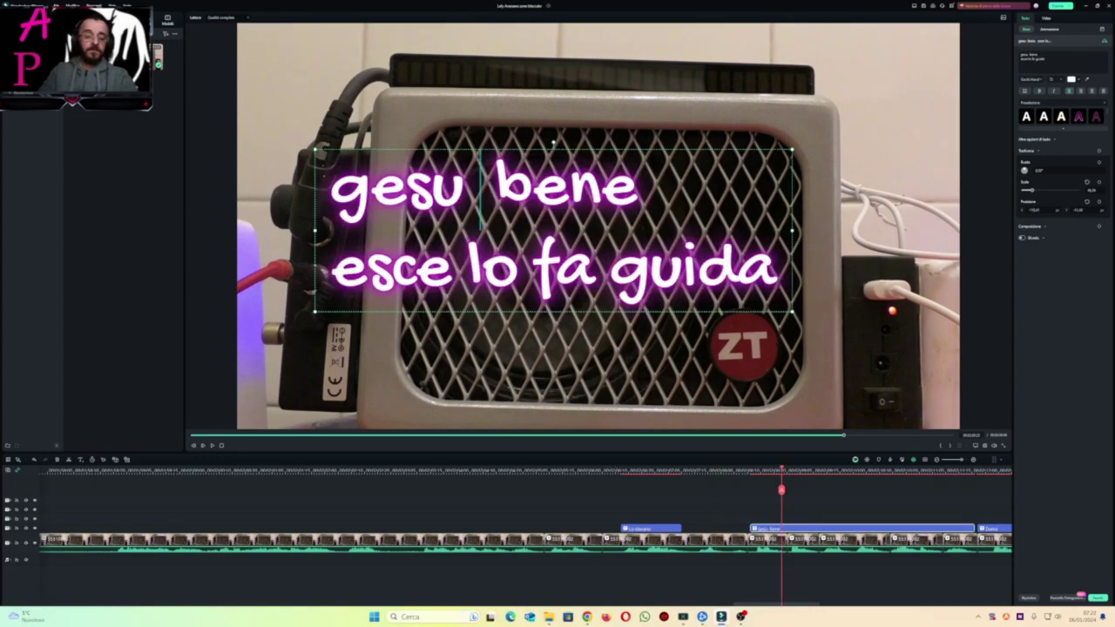
type("qui")
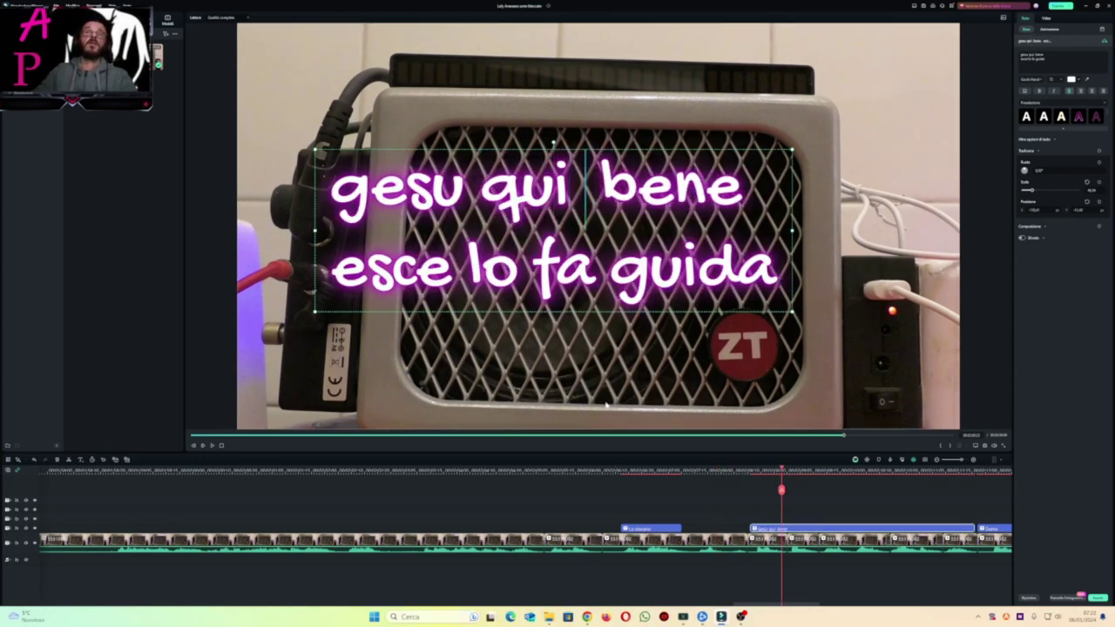
left_click(728, 470)
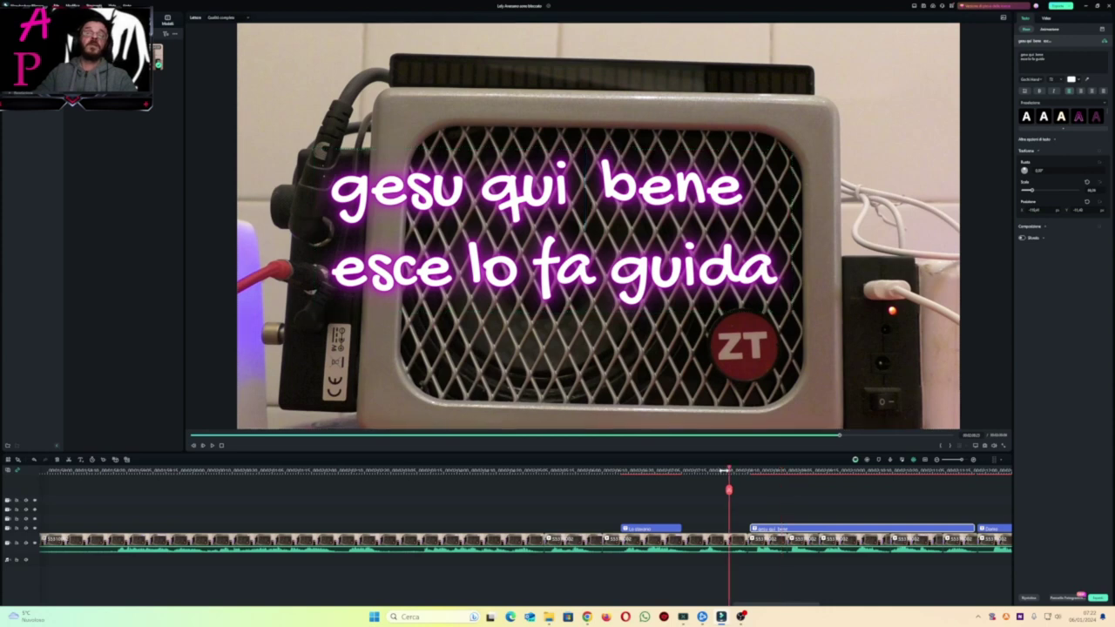
key("space")
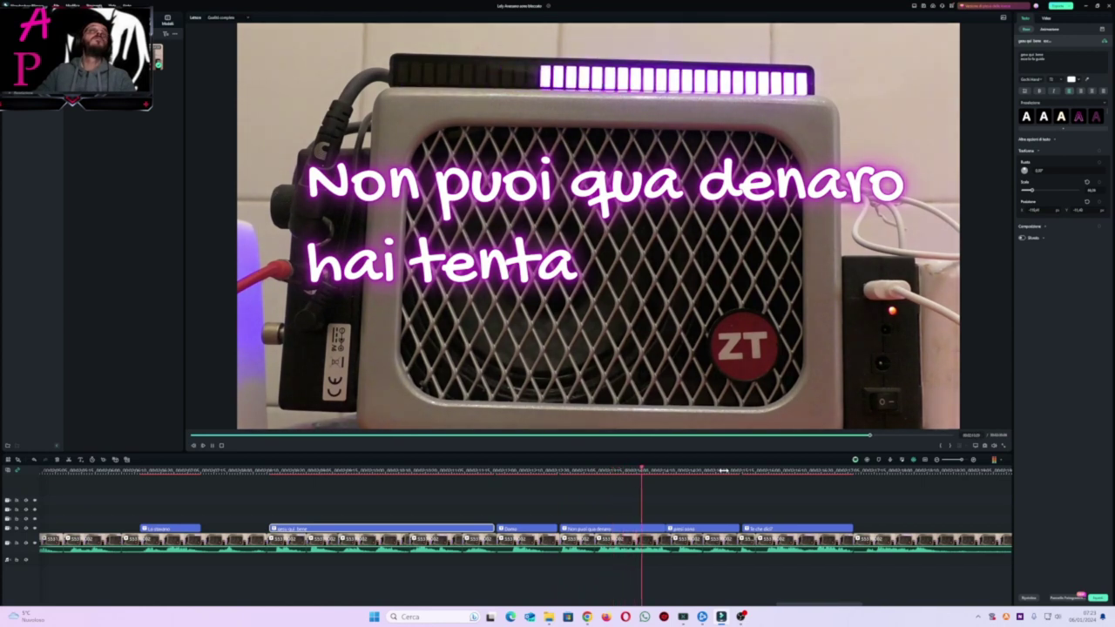
Step: Replay the captions from the start of "Non puoi qua denaro hai tenta" through "Te che dici? I danni.."
left_click(556, 471)
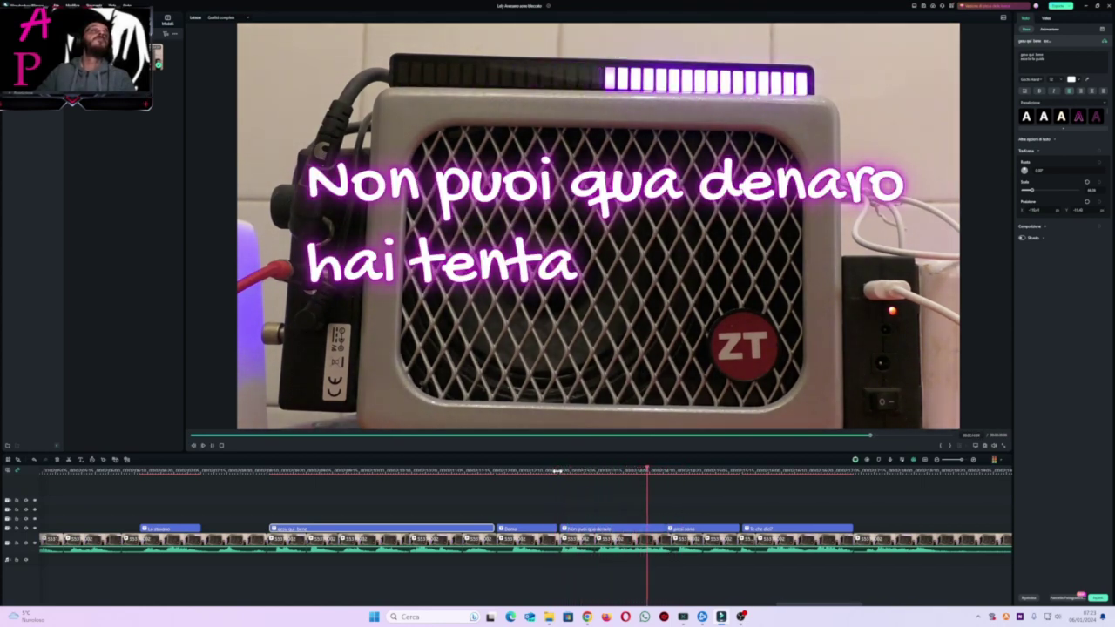
left_click(557, 471)
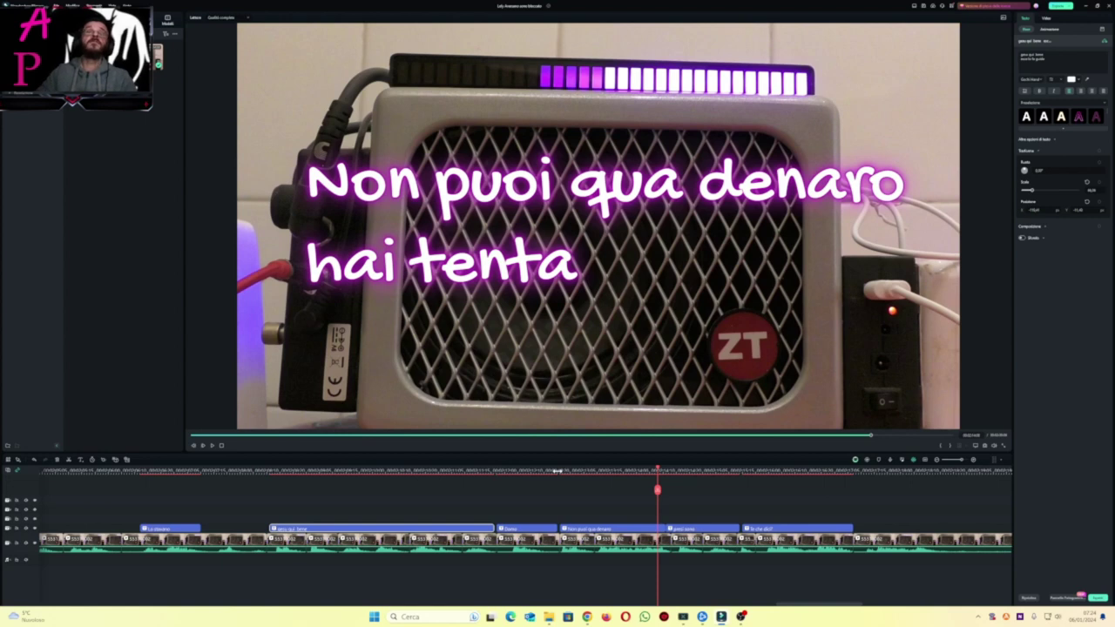
key("space")
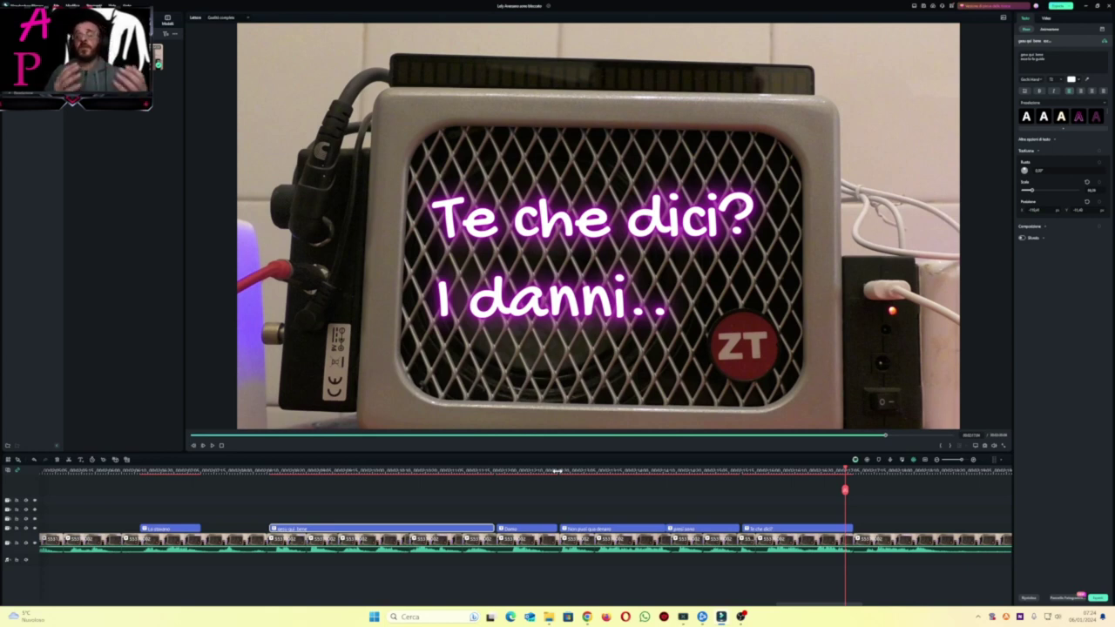
Step: Play the uncaptioned stretch following "Te che dici?" up to the closing title clip and switch to the OBS window
left_click(933, 460)
key("space")
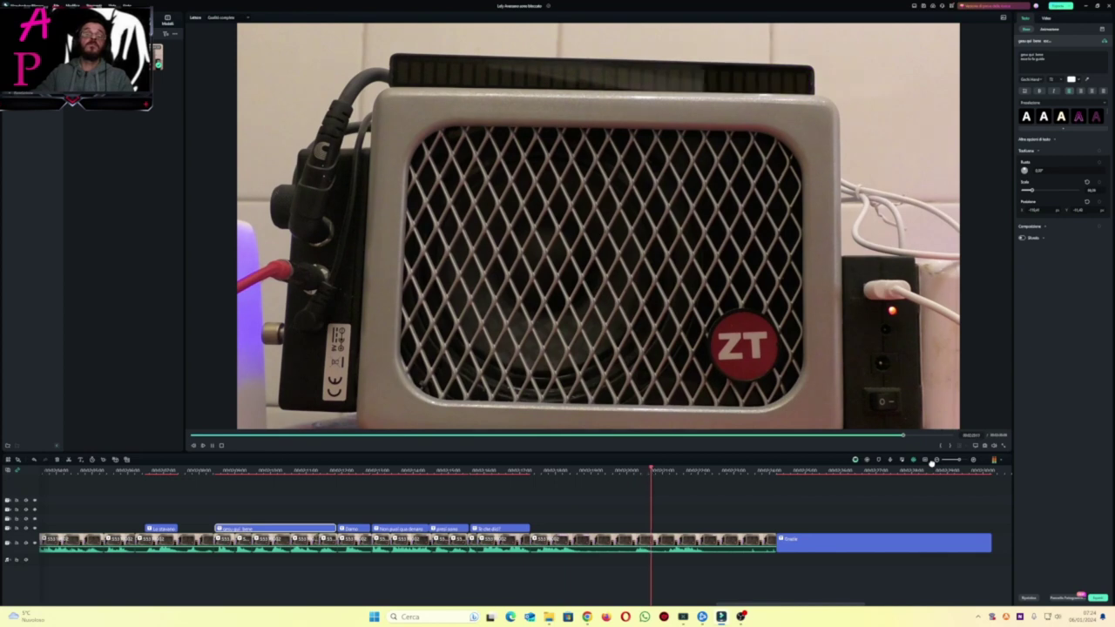
mouse_move(740, 616)
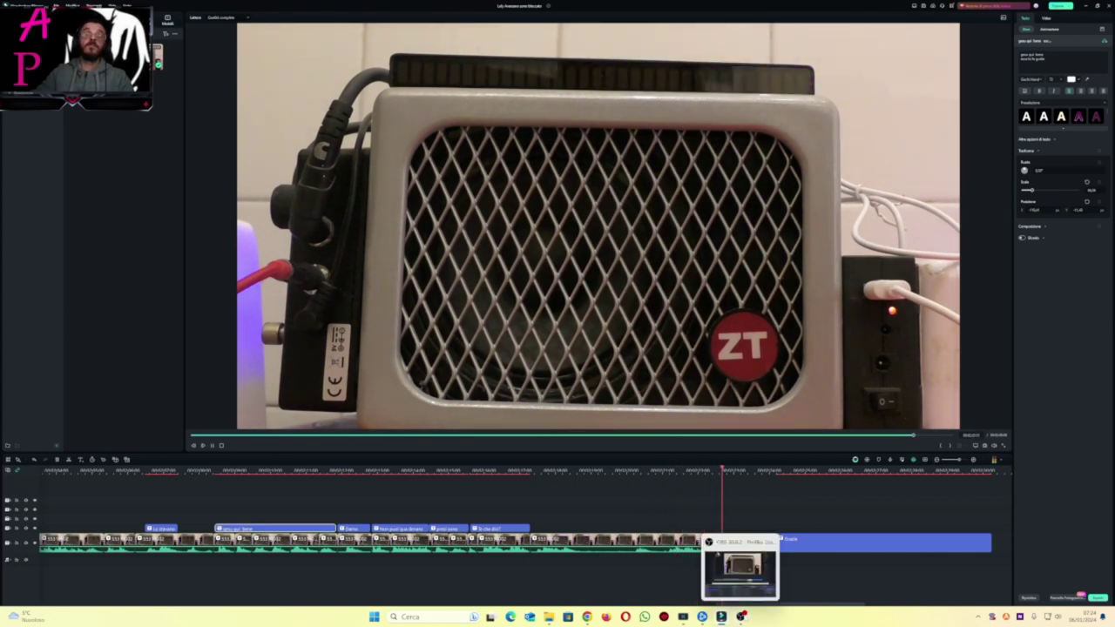
left_click(740, 615)
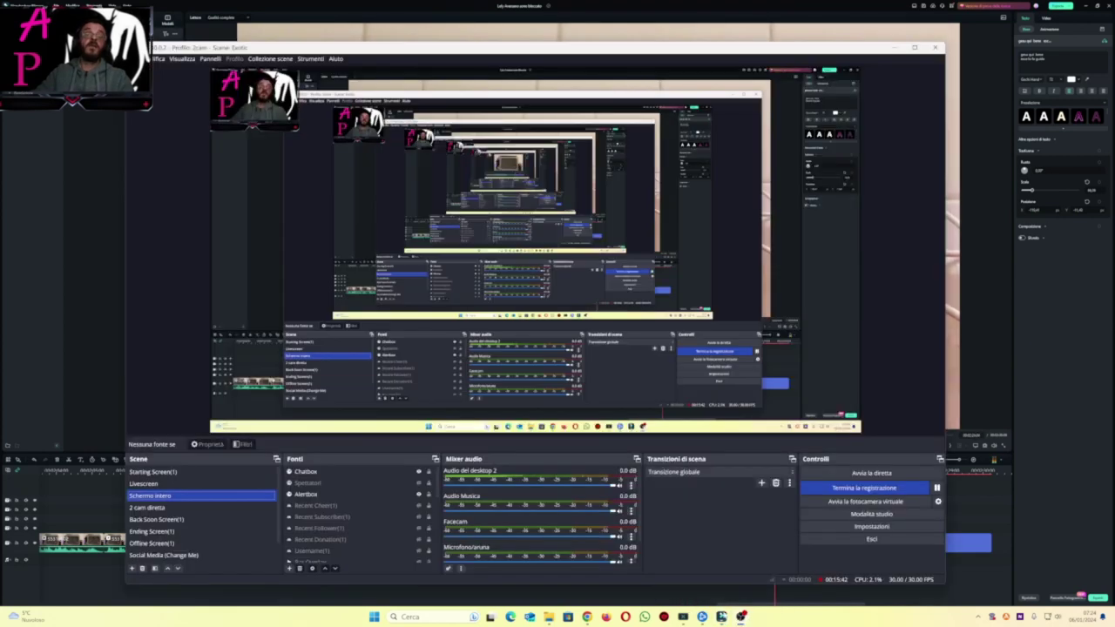